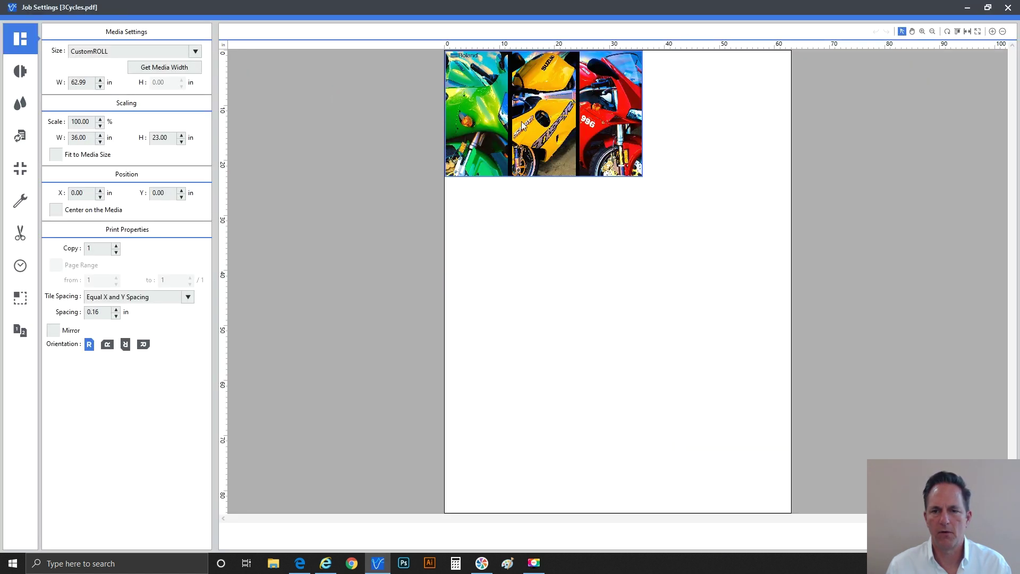
Fit the 3Cycles.pdf motorcycle artwork to the full media width.
{"action": "left_click", "coordinate": [96, 156]}
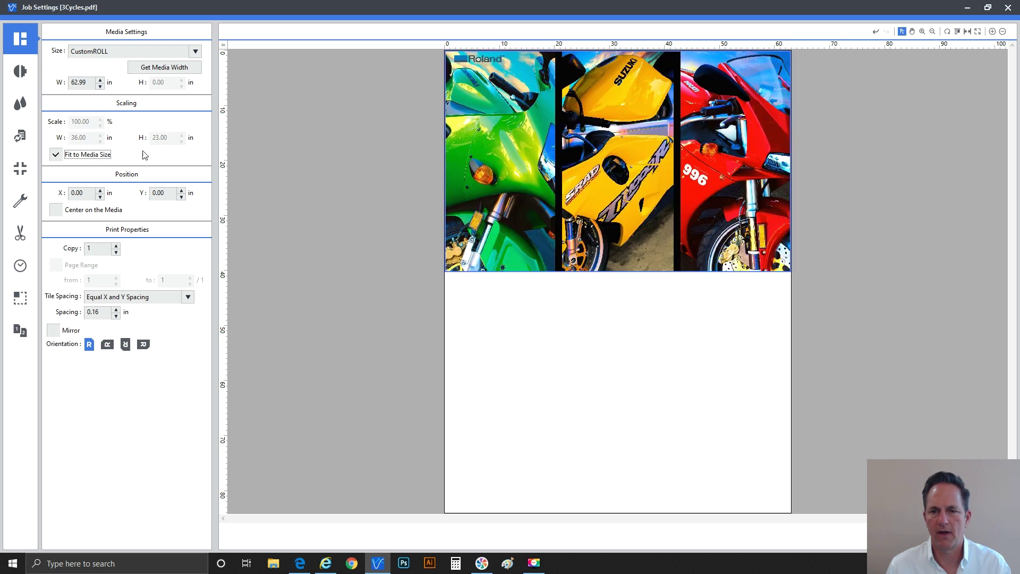
Zoom into the motorcycle preview to inspect it, then close the 3Cycles.pdf job settings.
{"action": "left_click", "coordinate": [923, 32]}
{"action": "left_click_drag", "start_coordinate": [404, 303], "coordinate": [820, 52]}
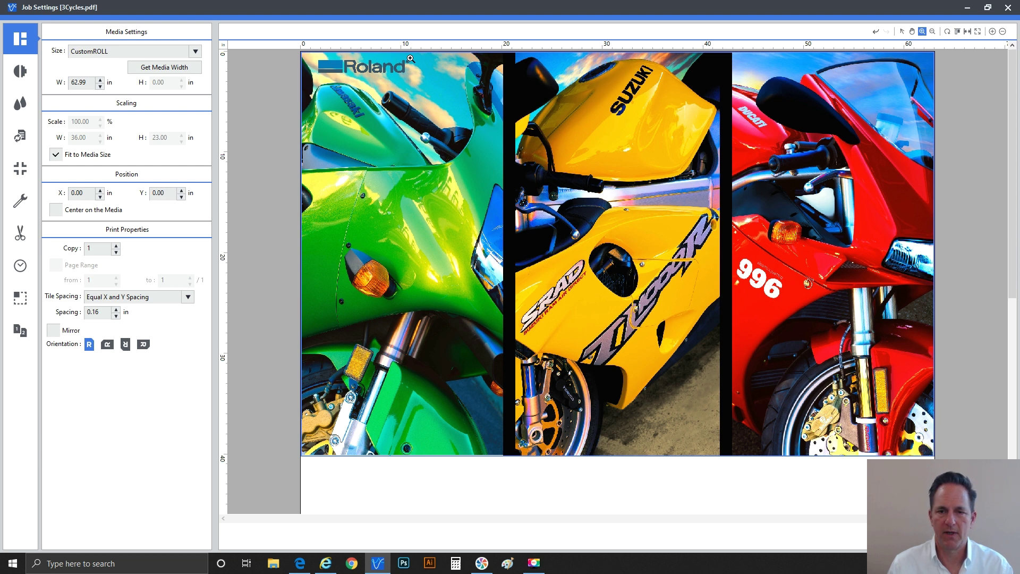
{"action": "left_click", "coordinate": [1008, 8]}
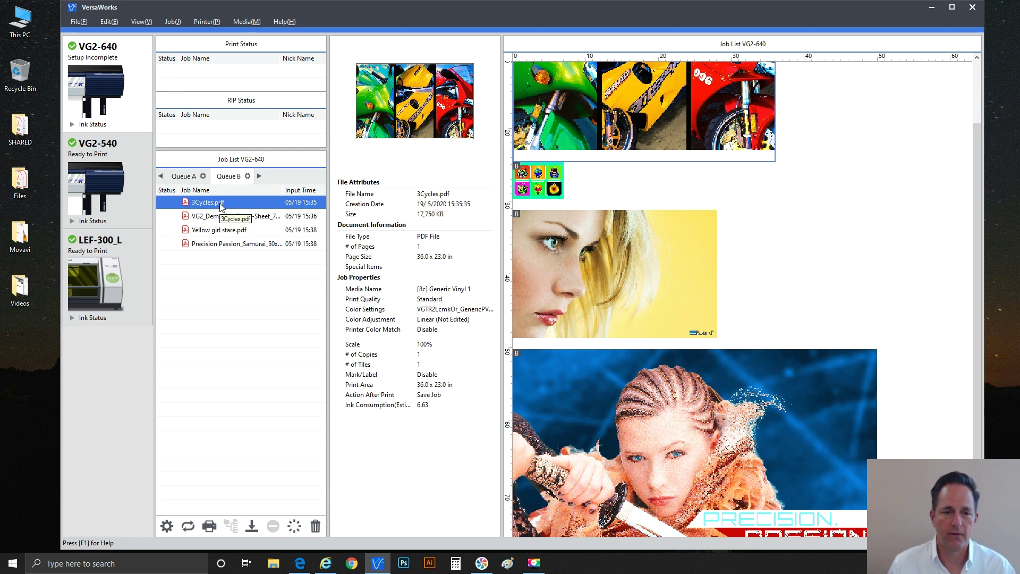
Fit the VG2_Demo decal sheet to the 62.99 in media width and zoom into the six decals.
{"action": "left_click", "coordinate": [214, 217]}
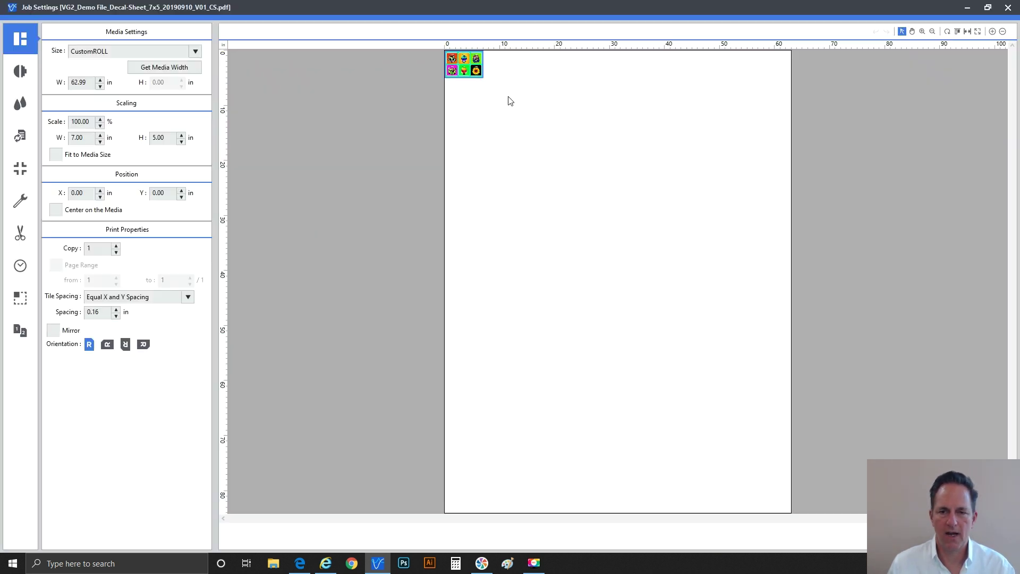
{"action": "left_click", "coordinate": [93, 154]}
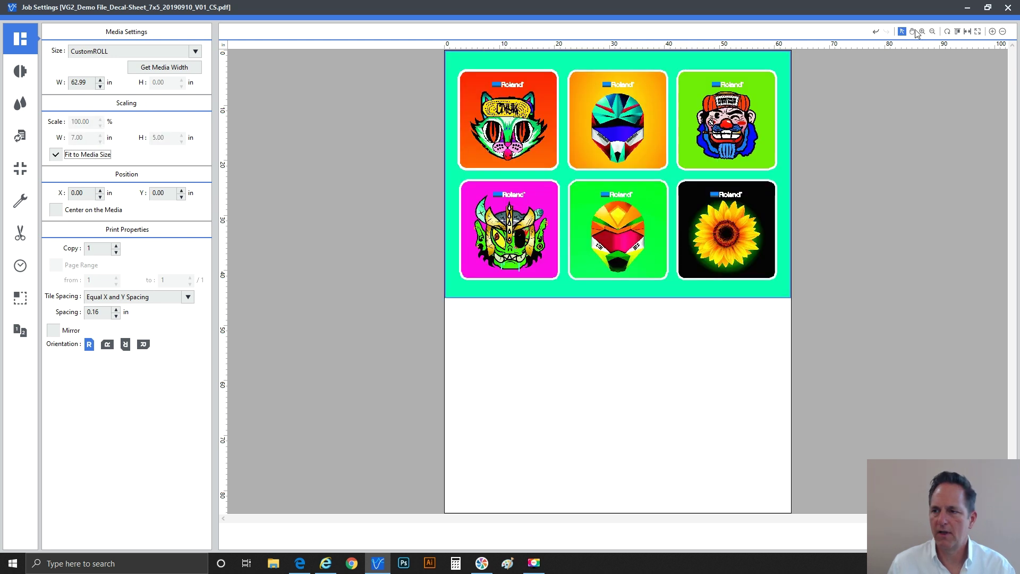
{"action": "left_click", "coordinate": [922, 32]}
{"action": "left_click_drag", "start_coordinate": [386, 313], "coordinate": [824, 57]}
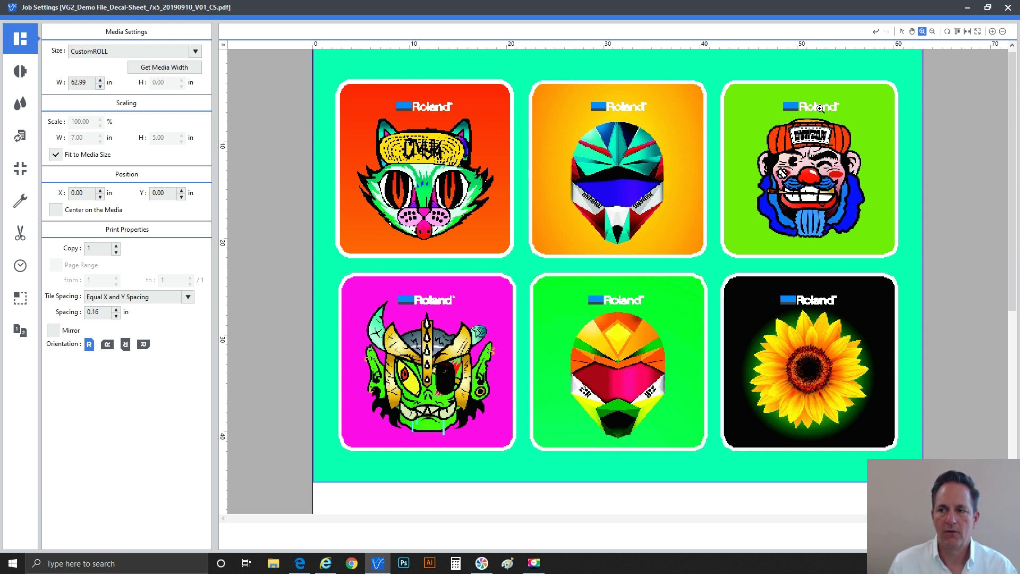
Close the decal settings, then inspect Yellow girl stare.pdf zoomed in and close its settings.
{"action": "left_click", "coordinate": [1007, 7]}
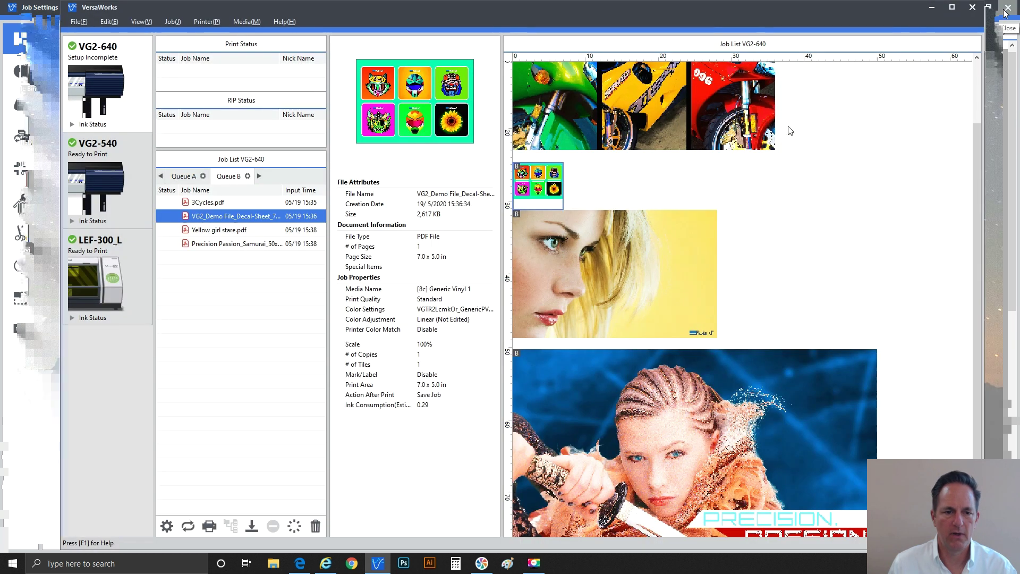
{"action": "left_click", "coordinate": [216, 232]}
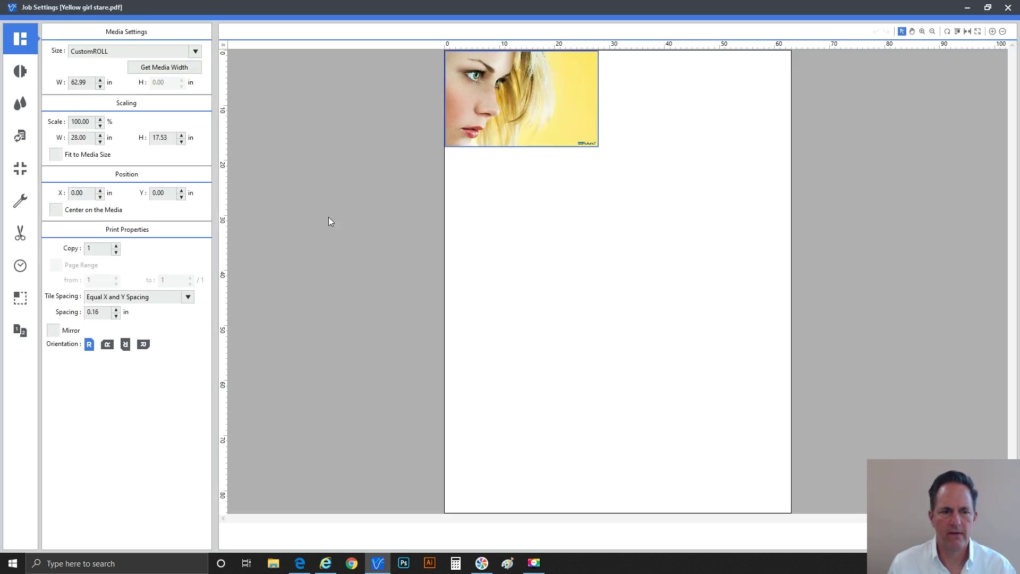
{"action": "left_click", "coordinate": [923, 32]}
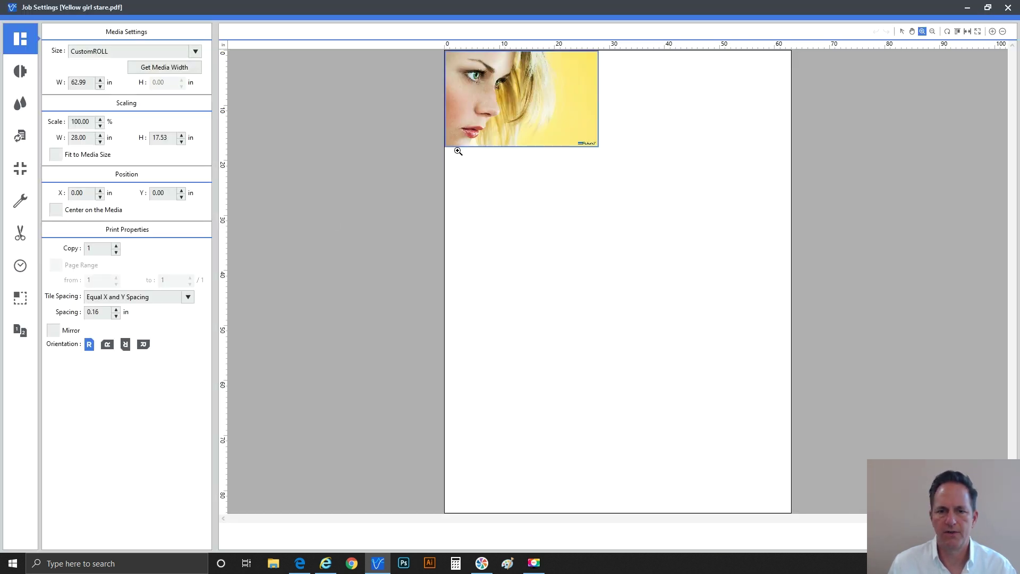
{"action": "left_click_drag", "start_coordinate": [432, 155], "coordinate": [616, 47]}
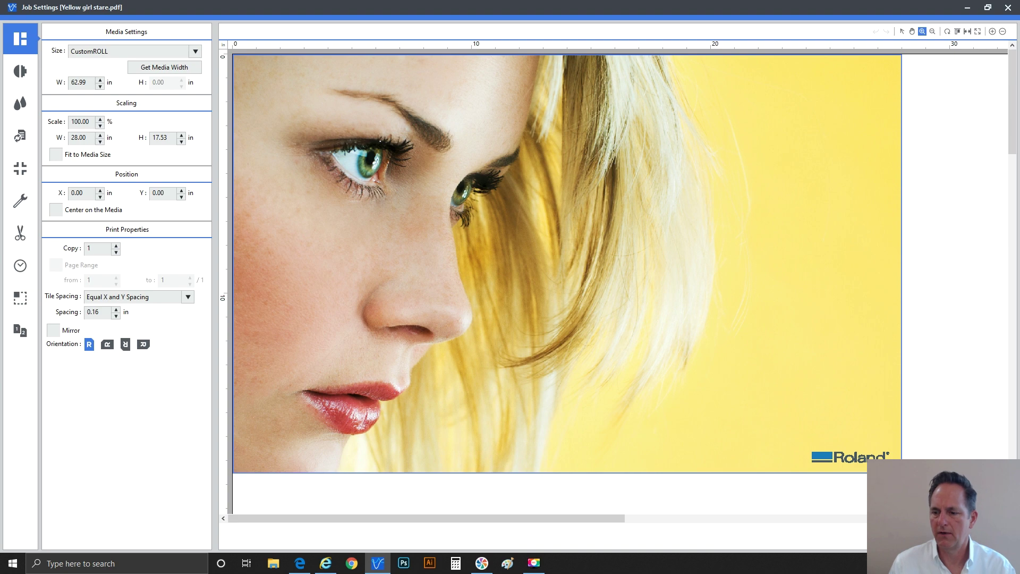
{"action": "key", "text": "Escape"}
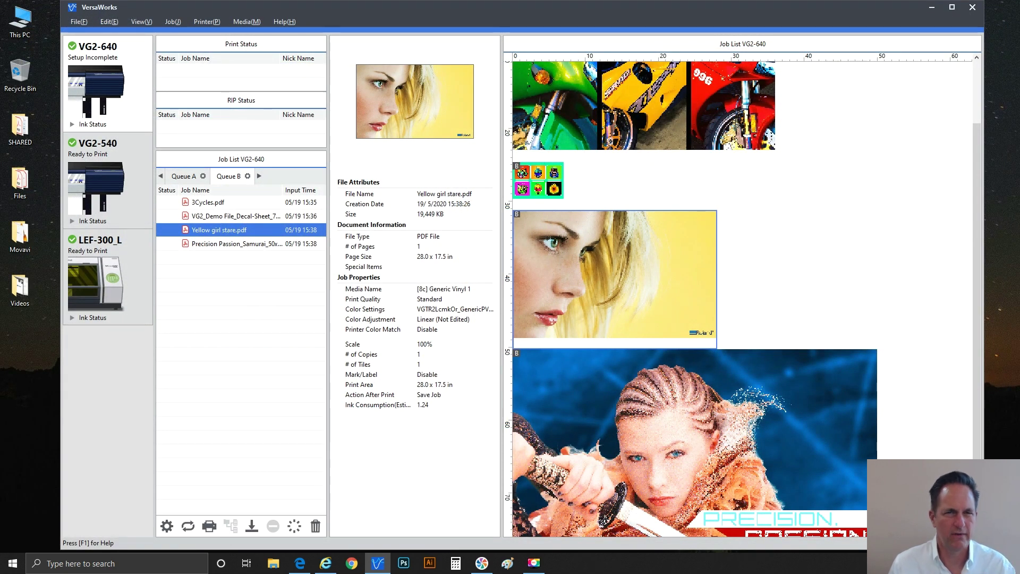
Fit the Precision Passion_Samurai_50x30.pdf image to the media width, then close its settings.
{"action": "left_click", "coordinate": [219, 244]}
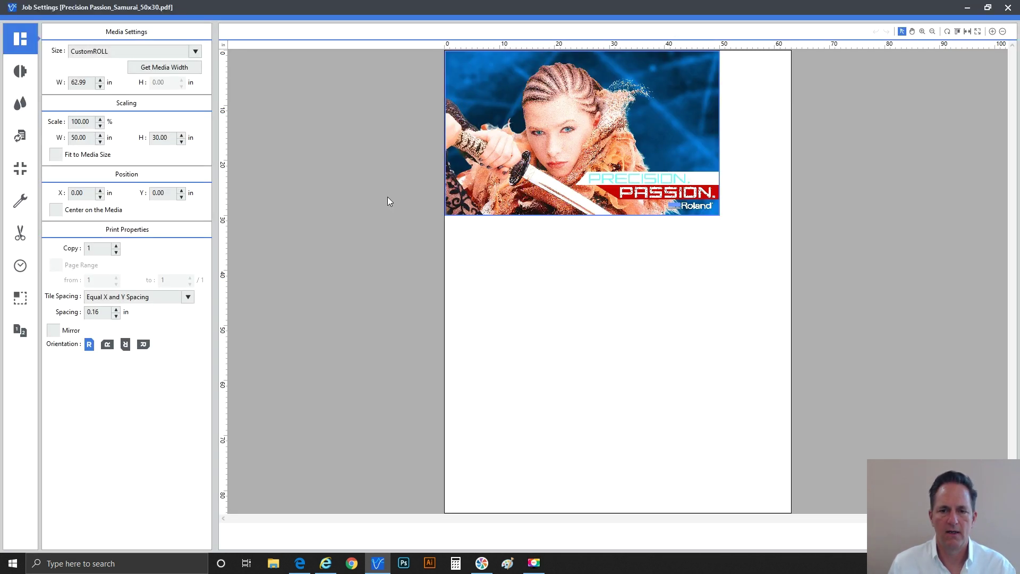
{"action": "left_click", "coordinate": [56, 154]}
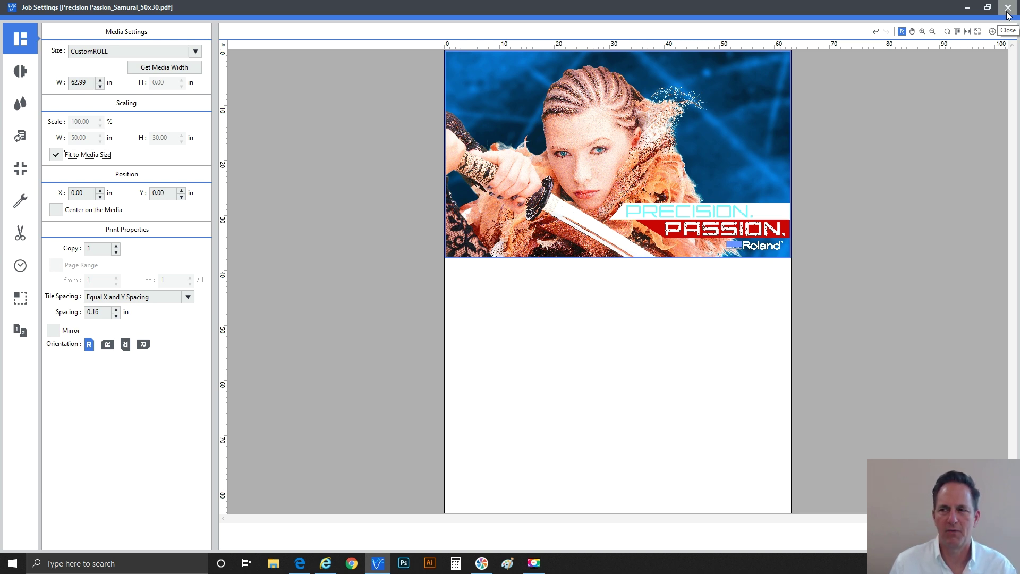
{"action": "left_click", "coordinate": [1007, 8]}
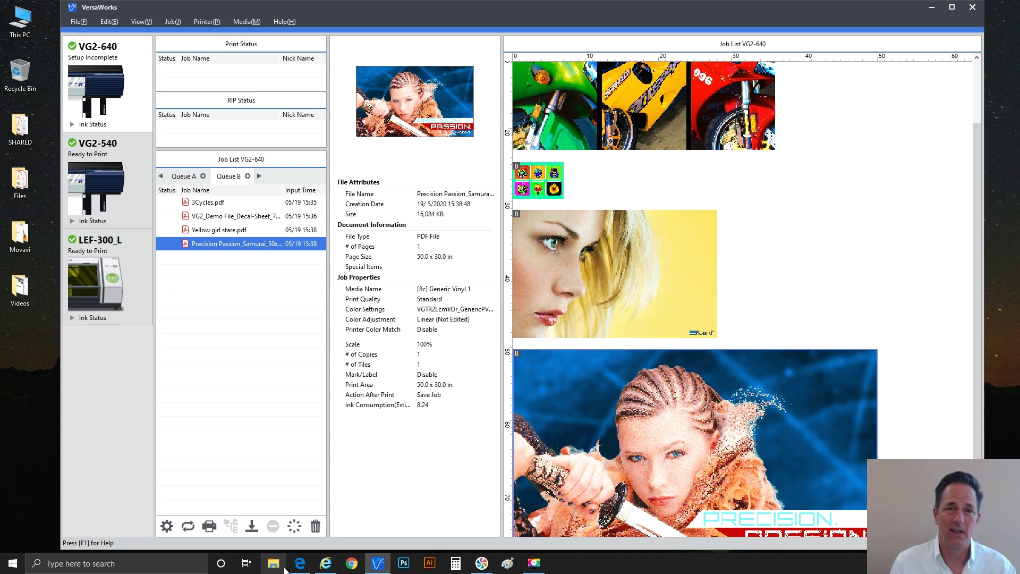
Bring up the VersaWorks Dual manual's 'Configuring the Color Settings' page in Edge.
{"action": "mouse_move", "coordinate": [285, 570]}
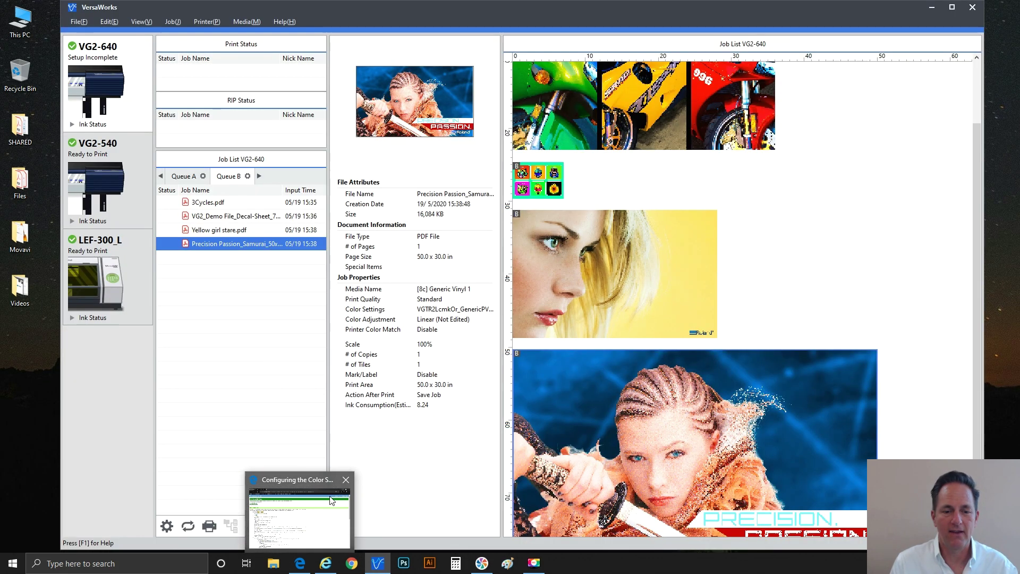
Return to VersaWorks and open the 3Cycles.pdf job settings.
{"action": "left_click", "coordinate": [378, 562]}
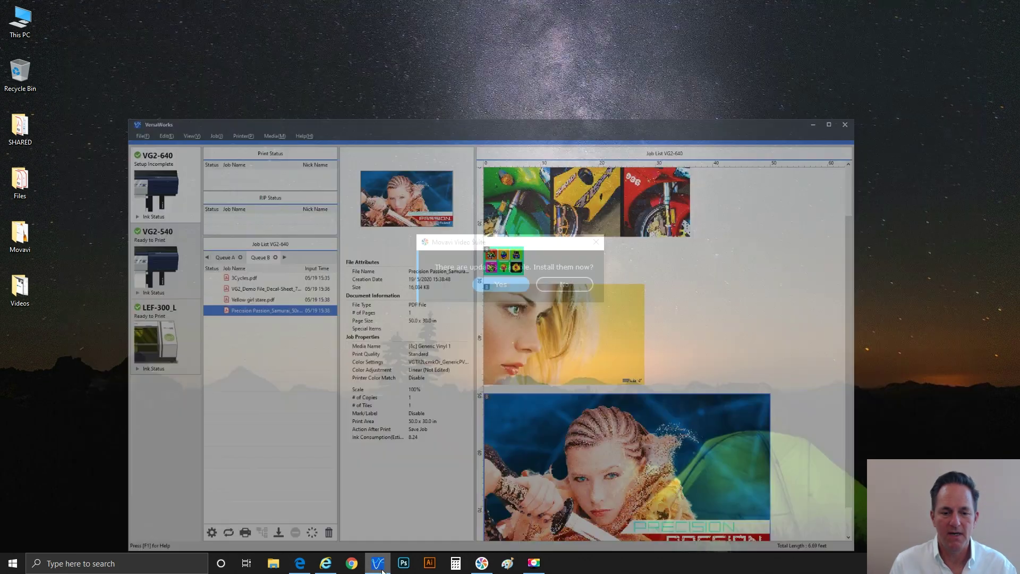
{"action": "left_click", "coordinate": [382, 563]}
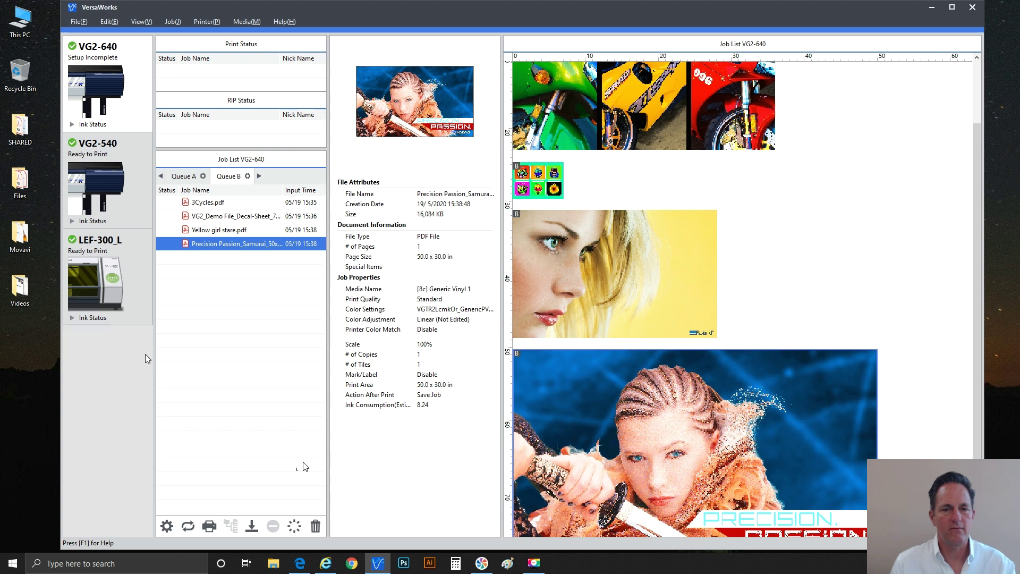
{"action": "left_click", "coordinate": [231, 204]}
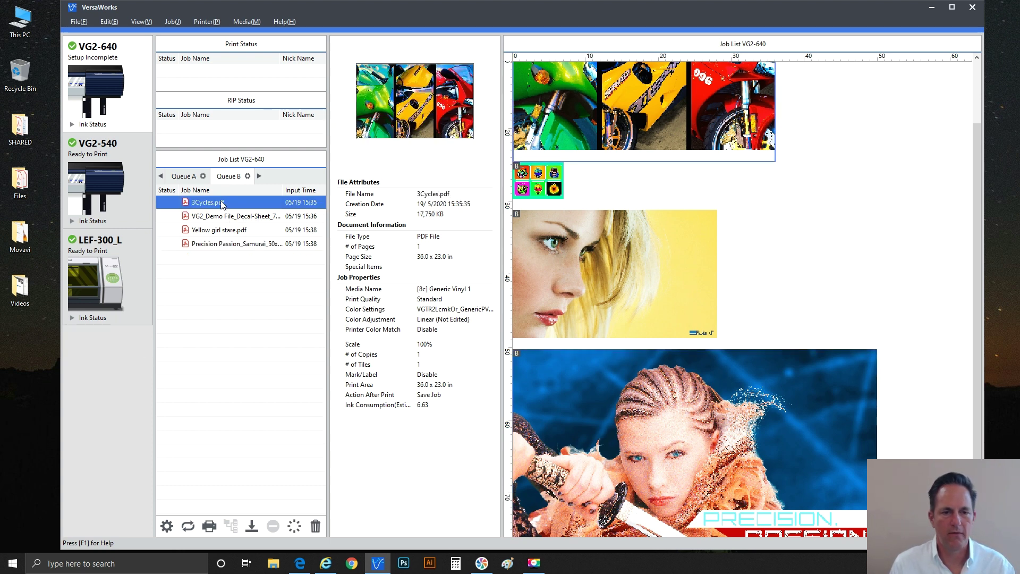
{"action": "double_click", "coordinate": [222, 202]}
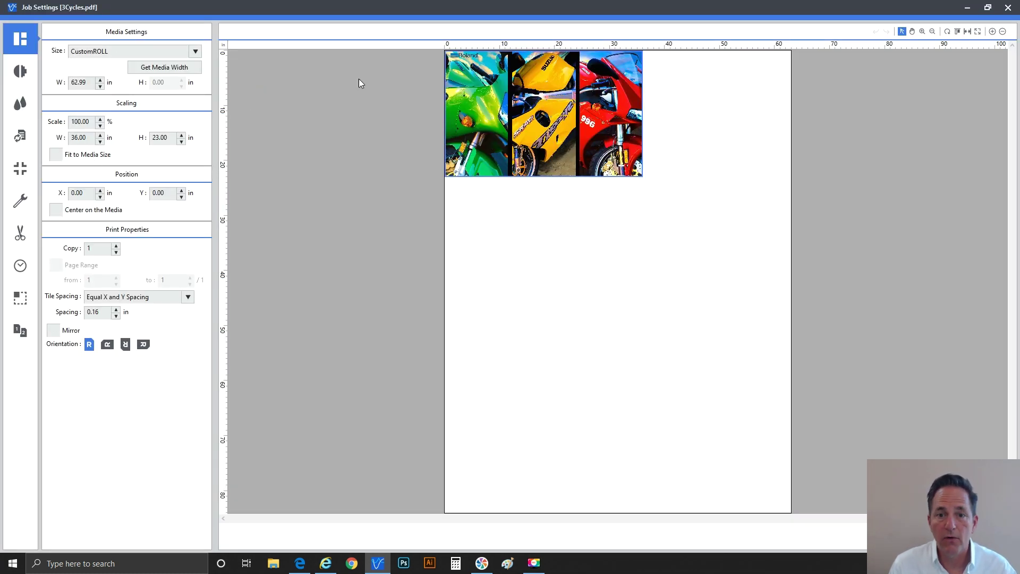
Fit the motorcycle image to the 62.99 in media width and zoom into it.
{"action": "left_click", "coordinate": [112, 154]}
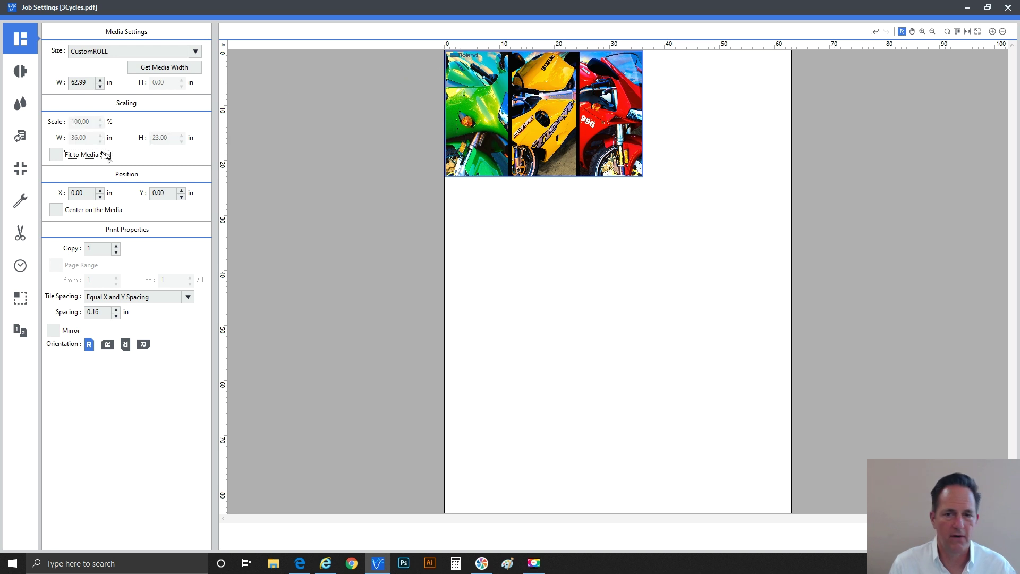
{"action": "left_click", "coordinate": [922, 32]}
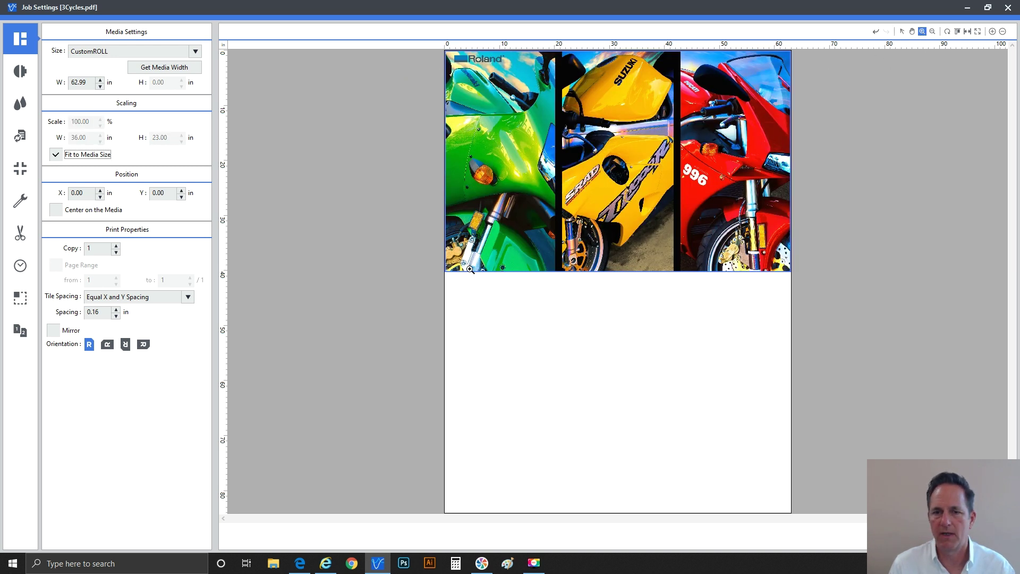
{"action": "left_click_drag", "start_coordinate": [402, 281], "coordinate": [824, 49]}
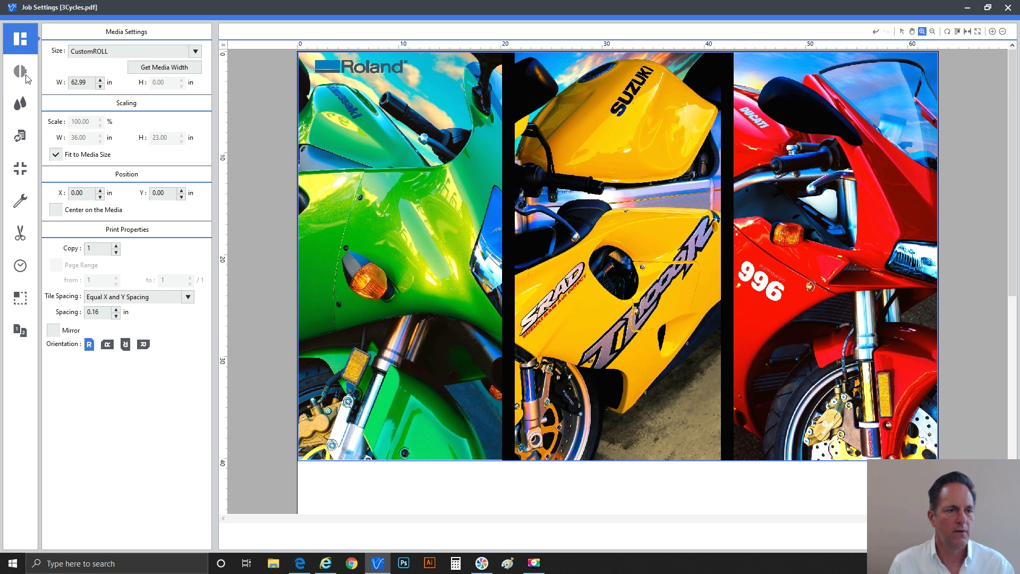
{"action": "left_click", "coordinate": [24, 75]}
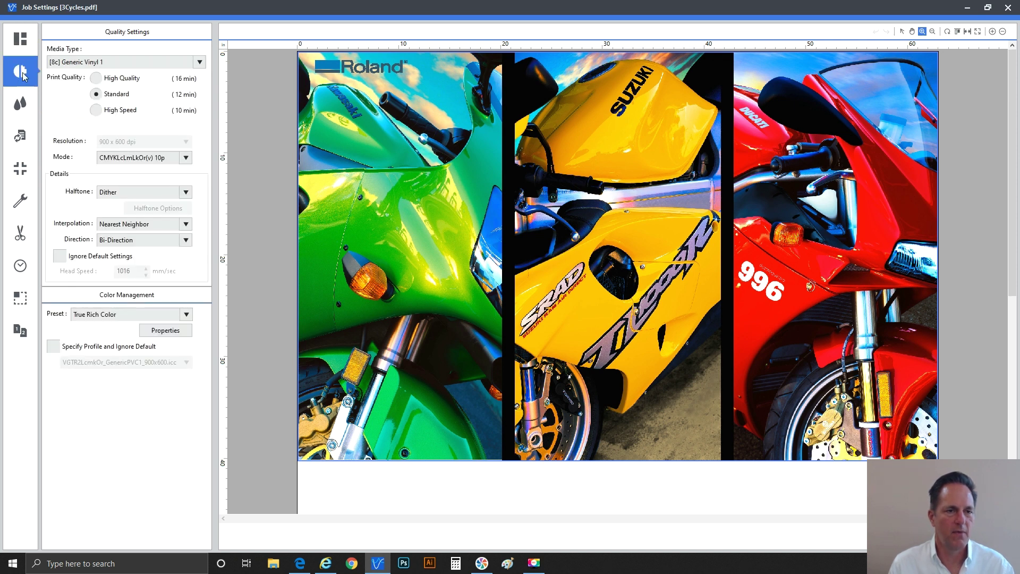
Set Roland DGA GCVP Glossy Calendered Vinyl media, High Quality, Bi-Cubic interpolation, Uni-Direction printing.
{"action": "left_click", "coordinate": [137, 63]}
{"action": "left_click", "coordinate": [138, 145]}
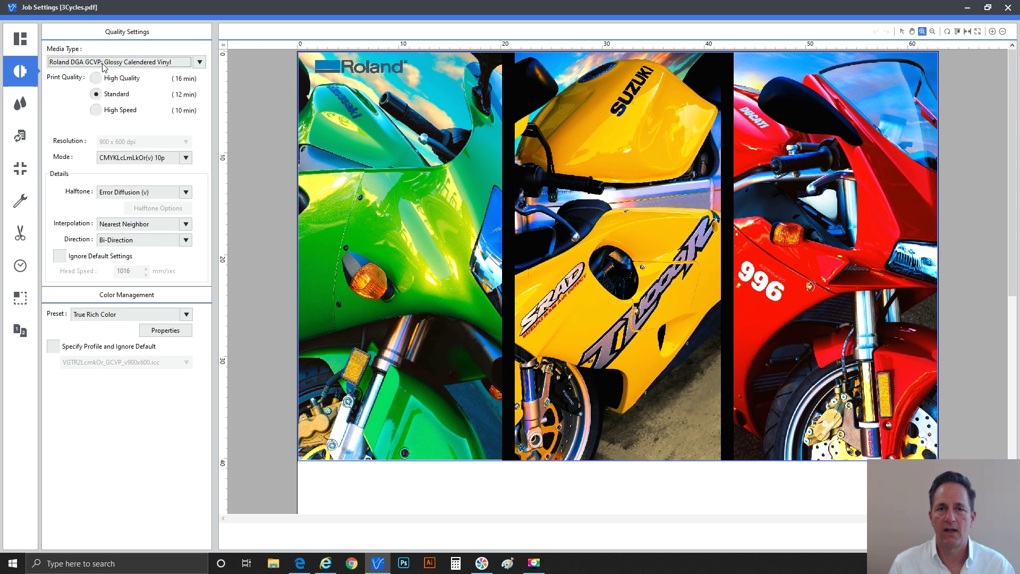
{"action": "left_click", "coordinate": [134, 79]}
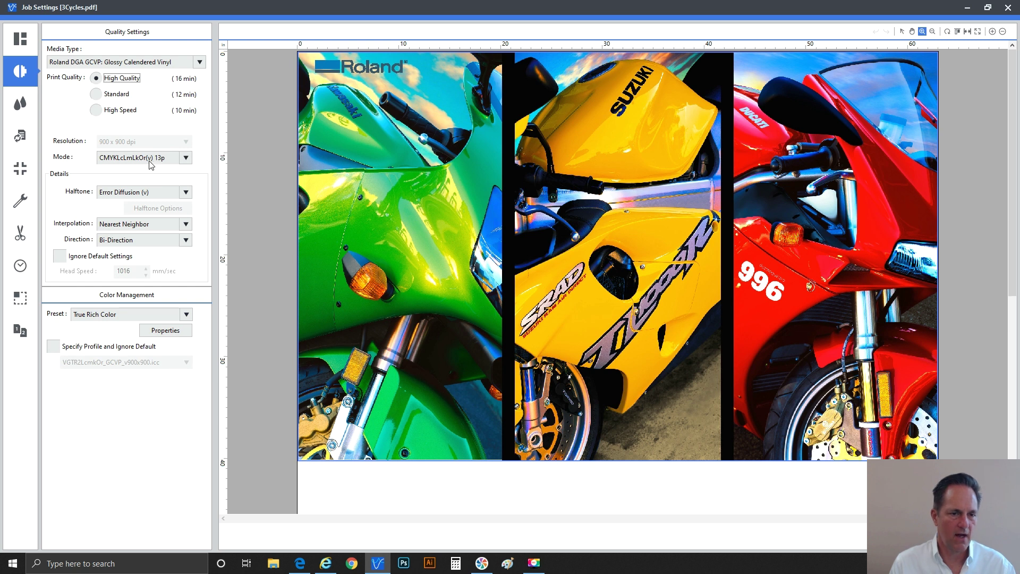
{"action": "left_click", "coordinate": [139, 227]}
{"action": "left_click", "coordinate": [137, 256]}
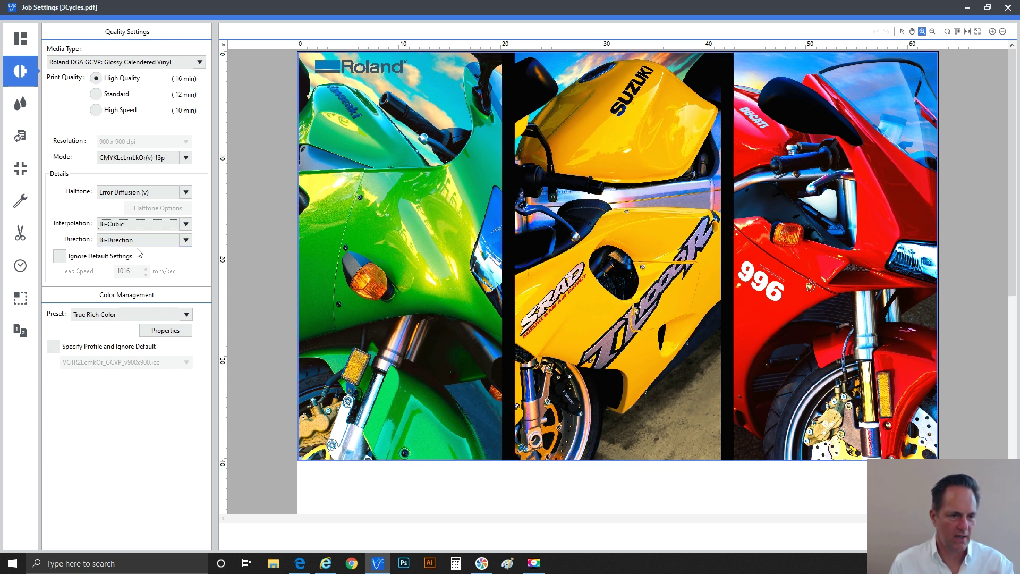
{"action": "left_click", "coordinate": [136, 240]}
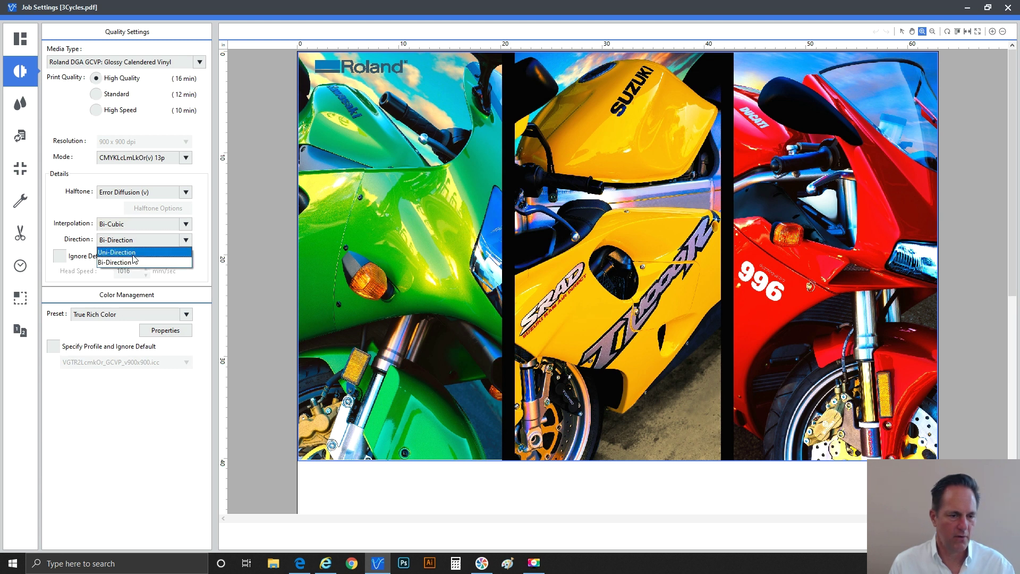
{"action": "left_click", "coordinate": [133, 253]}
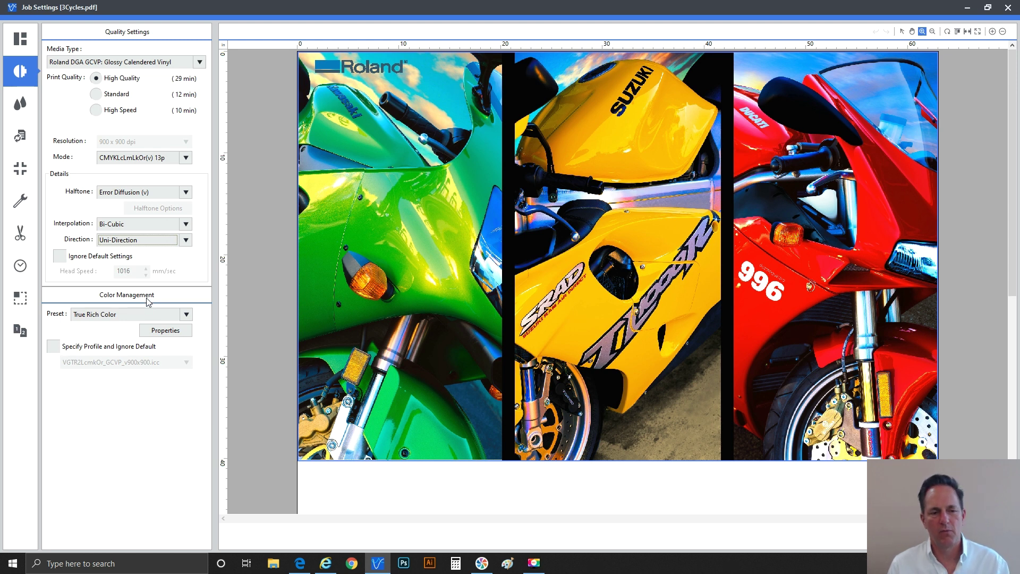
Open the True Rich Color preset's Color Management Properties and move the dialog higher.
{"action": "left_click", "coordinate": [143, 314]}
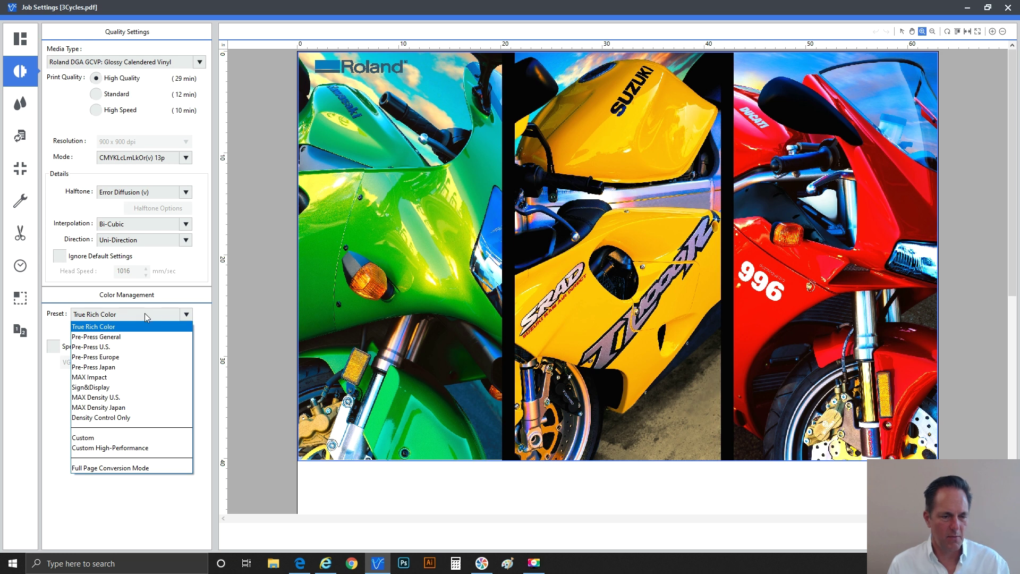
{"action": "left_click", "coordinate": [112, 327]}
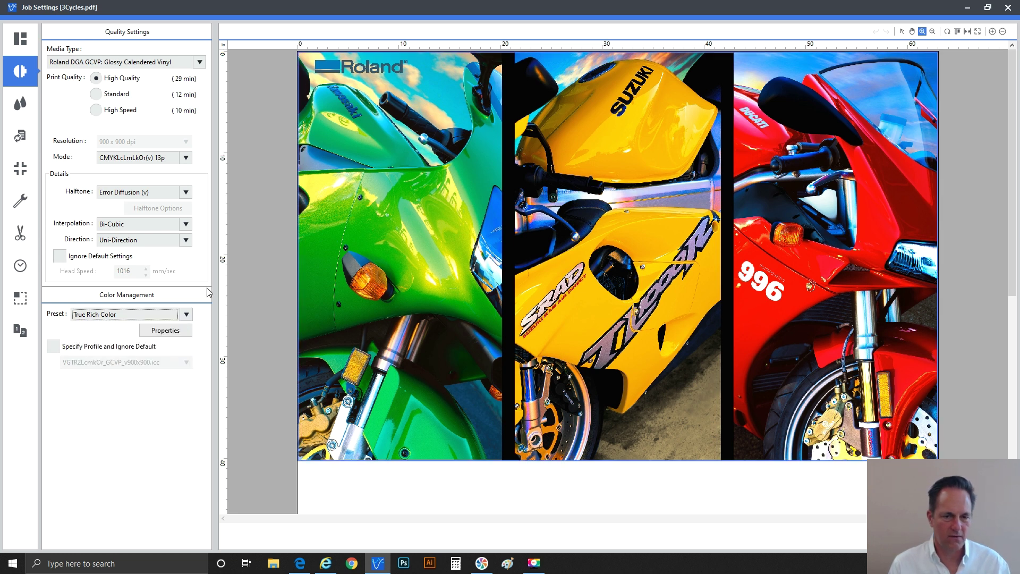
{"action": "left_click", "coordinate": [170, 332]}
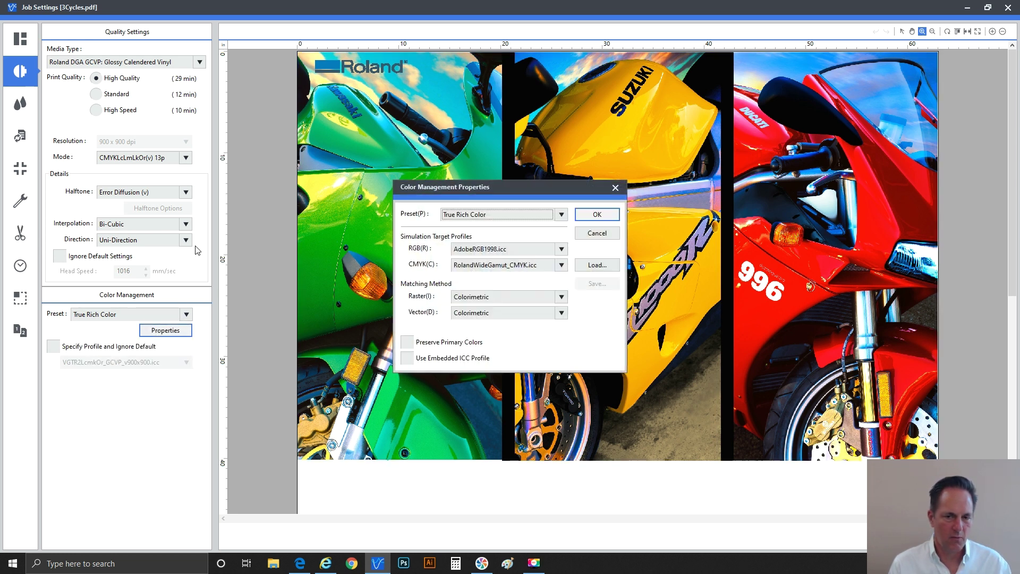
{"action": "left_click_drag", "start_coordinate": [510, 194], "coordinate": [509, 24]}
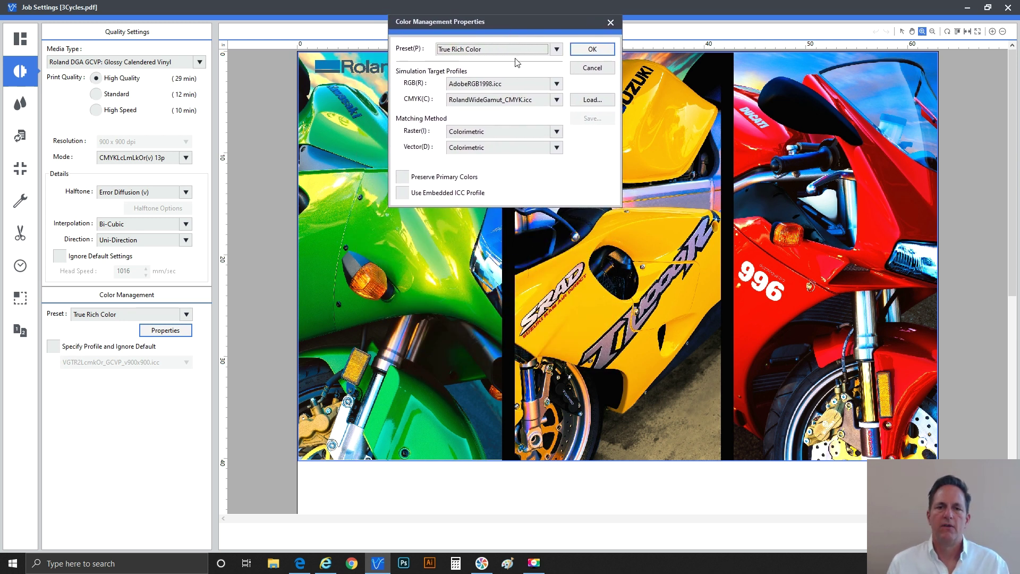
Browse the preset list in the properties dialog, keeping True Rich Color selected.
{"action": "left_click", "coordinate": [509, 49]}
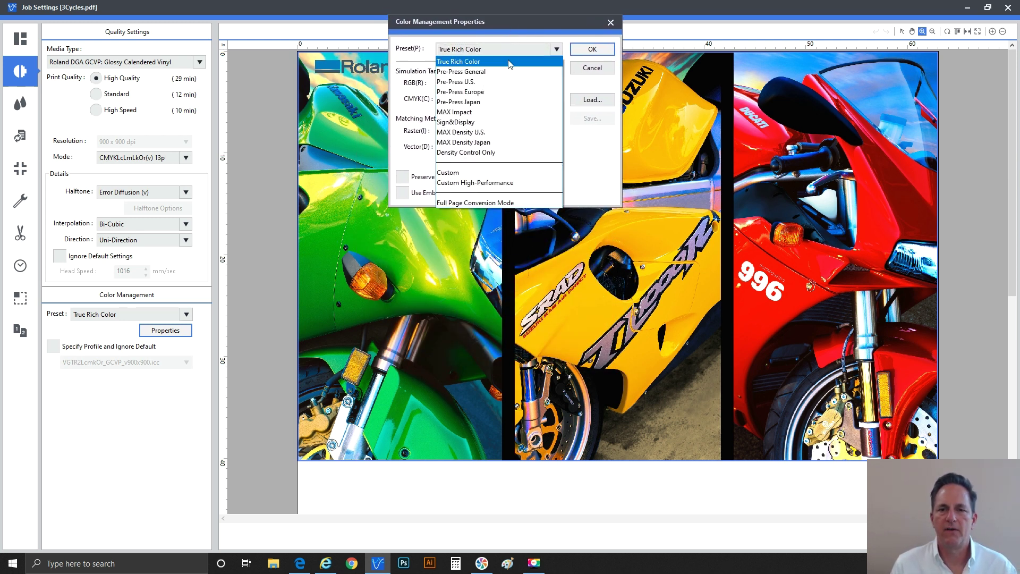
{"action": "left_click", "coordinate": [509, 63]}
{"action": "left_click", "coordinate": [513, 50]}
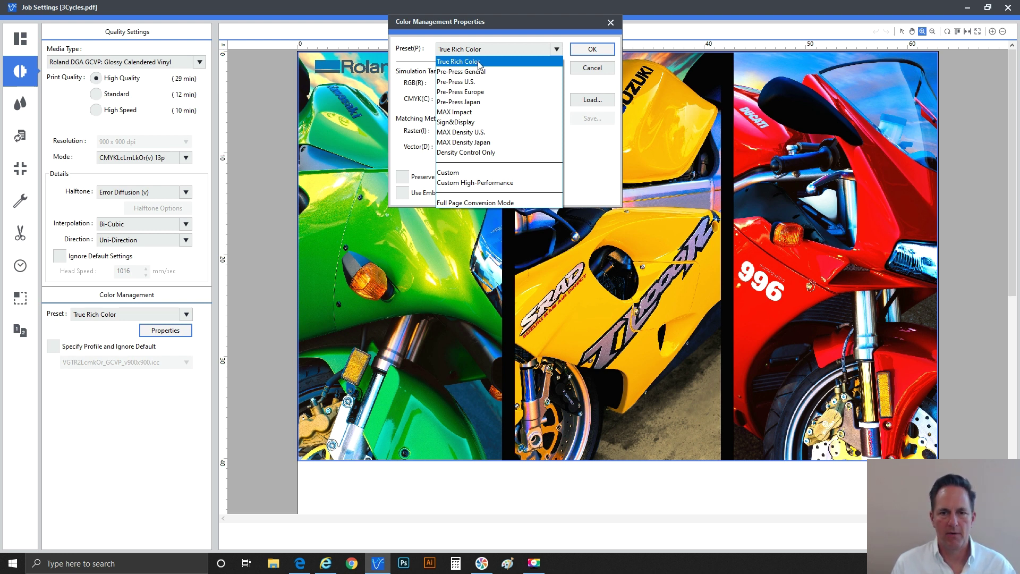
{"action": "left_click", "coordinate": [479, 65]}
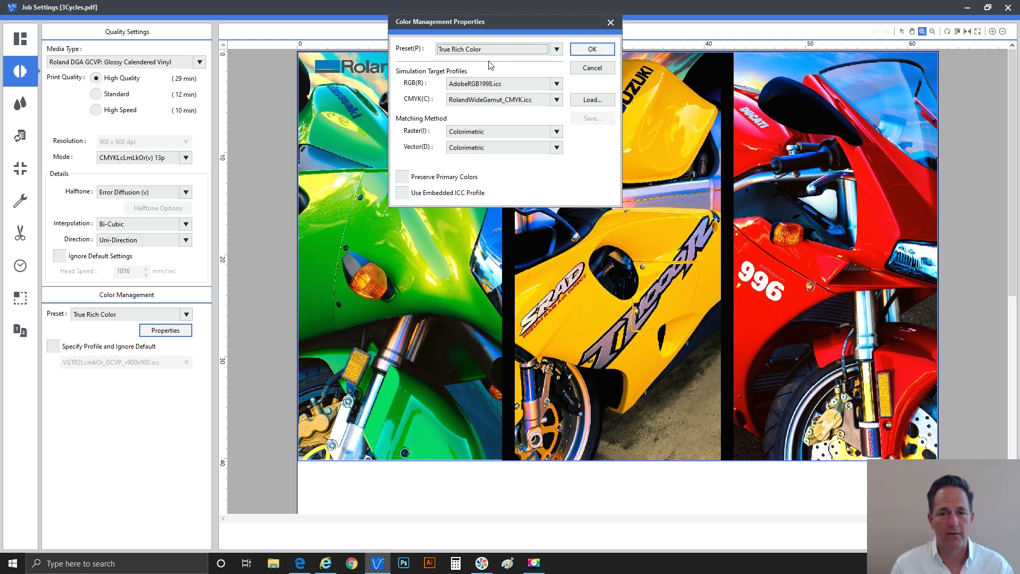
Try Pre-Press General, then settle on the Pre-Press U.S. preset and confirm.
{"action": "left_click", "coordinate": [495, 49]}
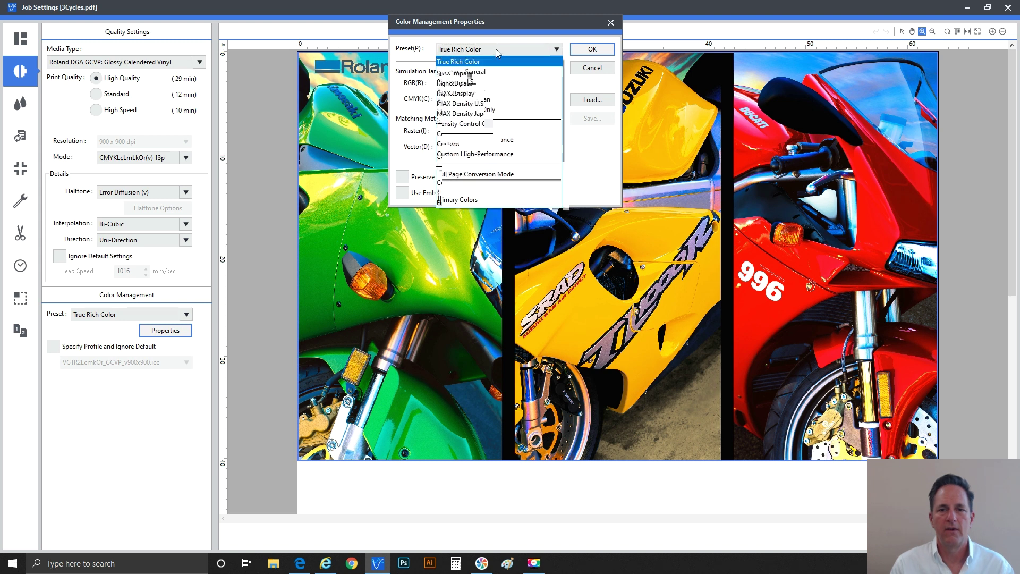
{"action": "left_click", "coordinate": [495, 71]}
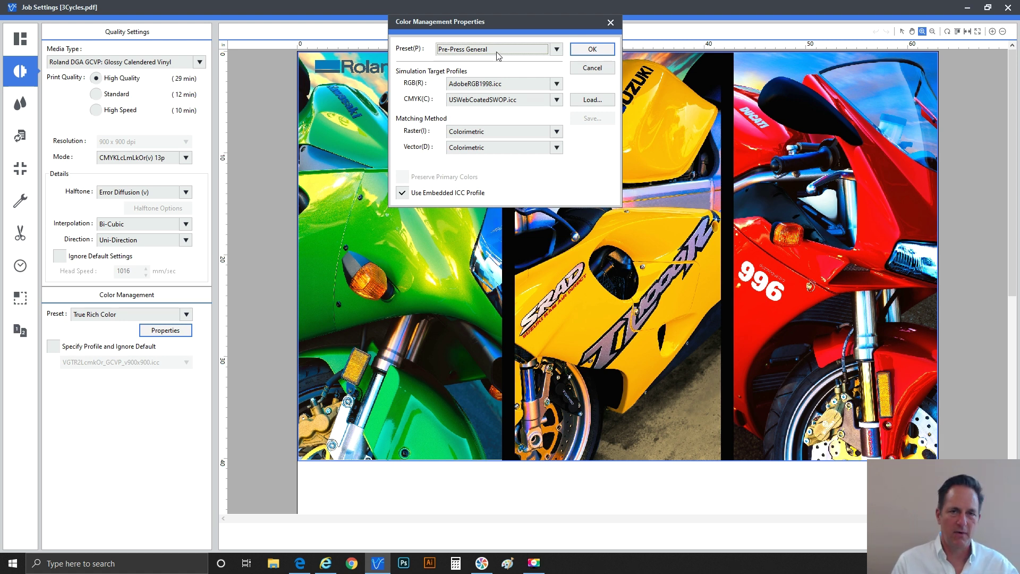
{"action": "left_click", "coordinate": [499, 49]}
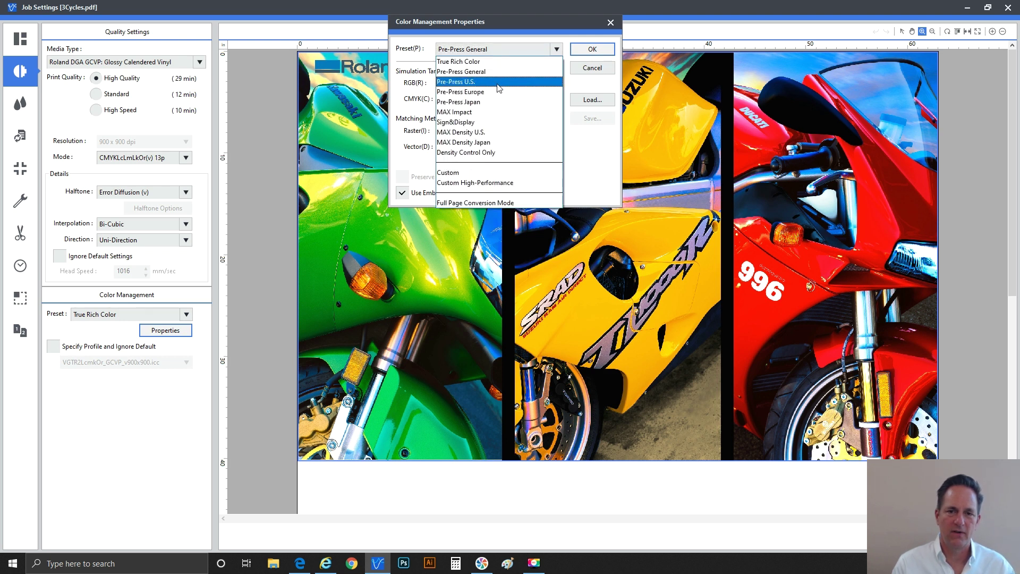
{"action": "left_click", "coordinate": [498, 85]}
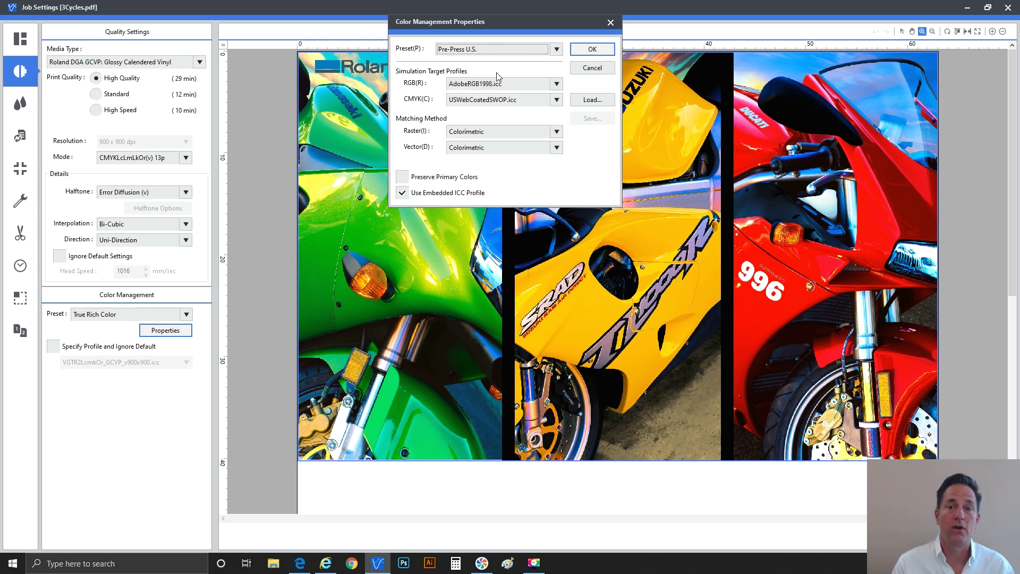
{"action": "left_click", "coordinate": [585, 51]}
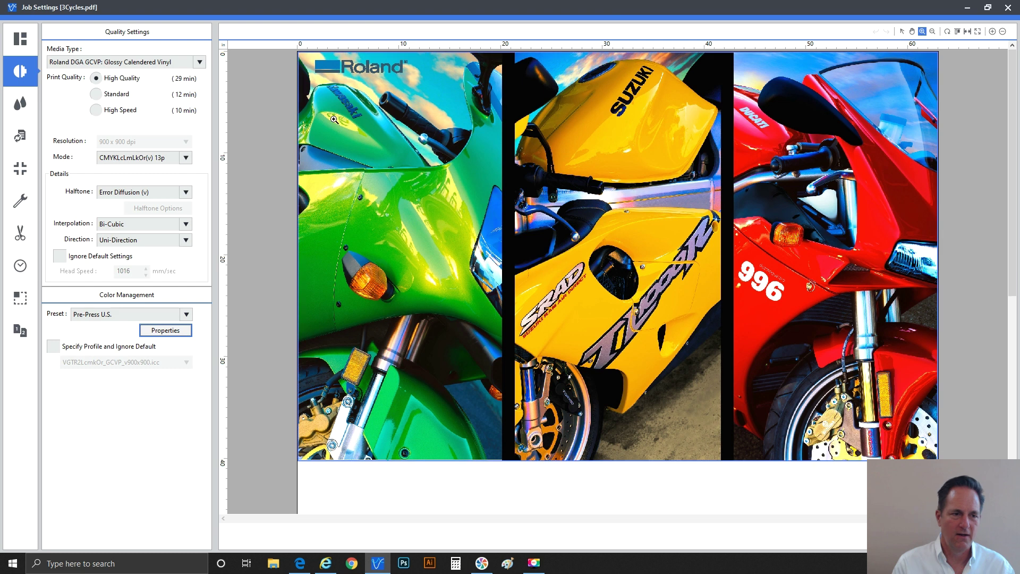
Enable Print Job Properties with Quality Settings and Color Management, then zoom in on the label.
{"action": "left_click", "coordinate": [29, 177]}
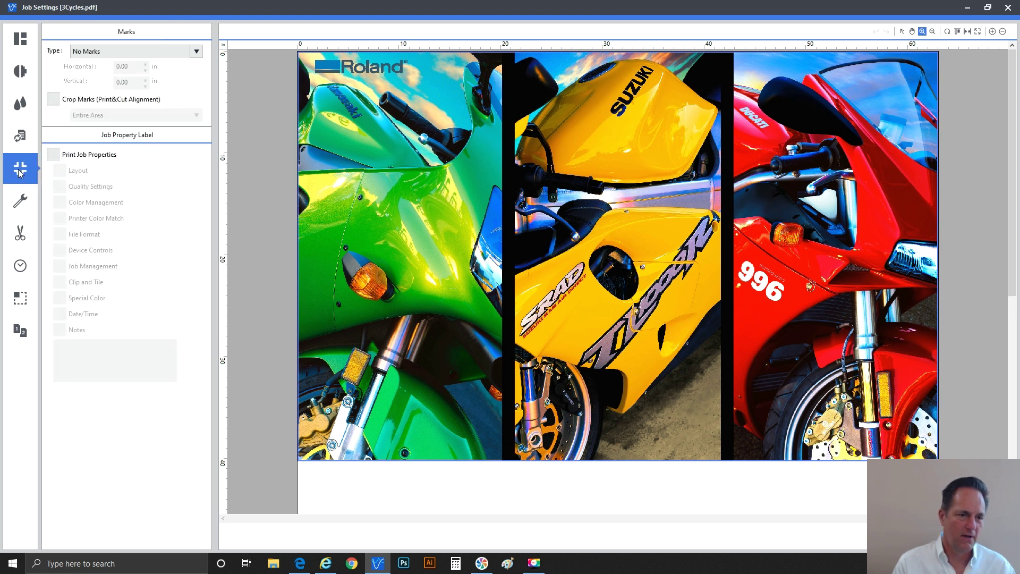
{"action": "left_click", "coordinate": [53, 155]}
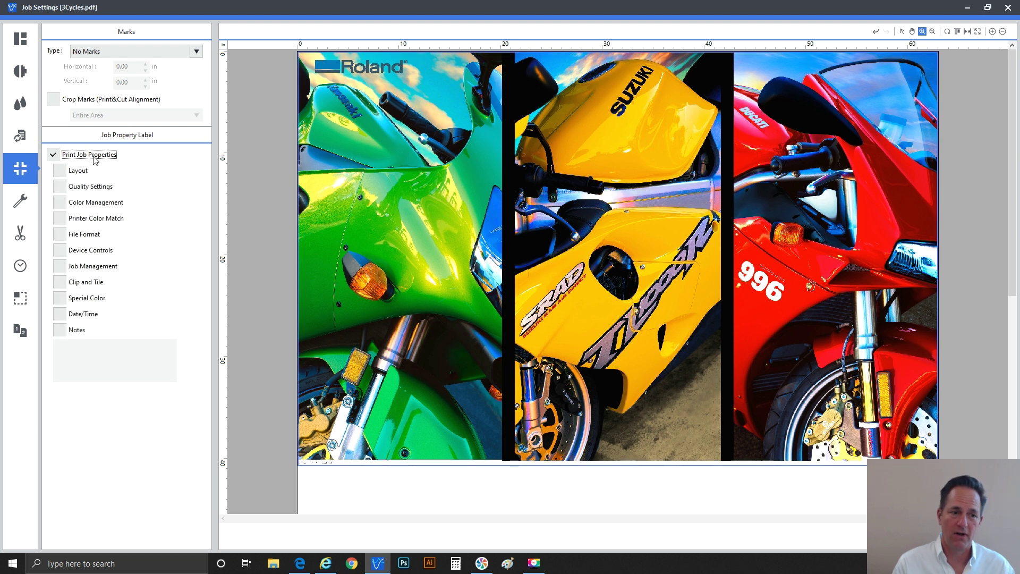
{"action": "left_click", "coordinate": [67, 187]}
{"action": "left_click", "coordinate": [68, 203]}
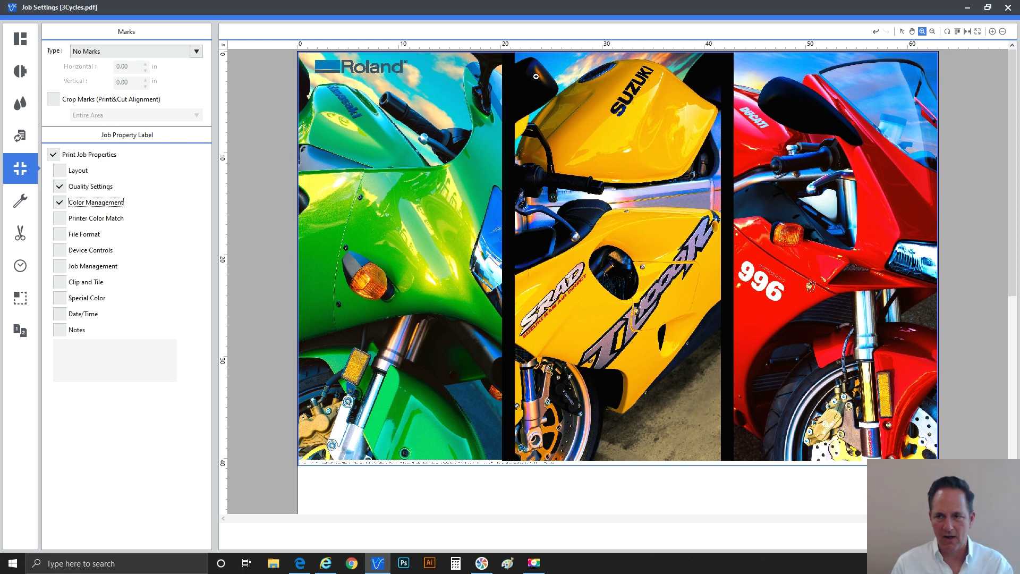
{"action": "left_click", "coordinate": [298, 475]}
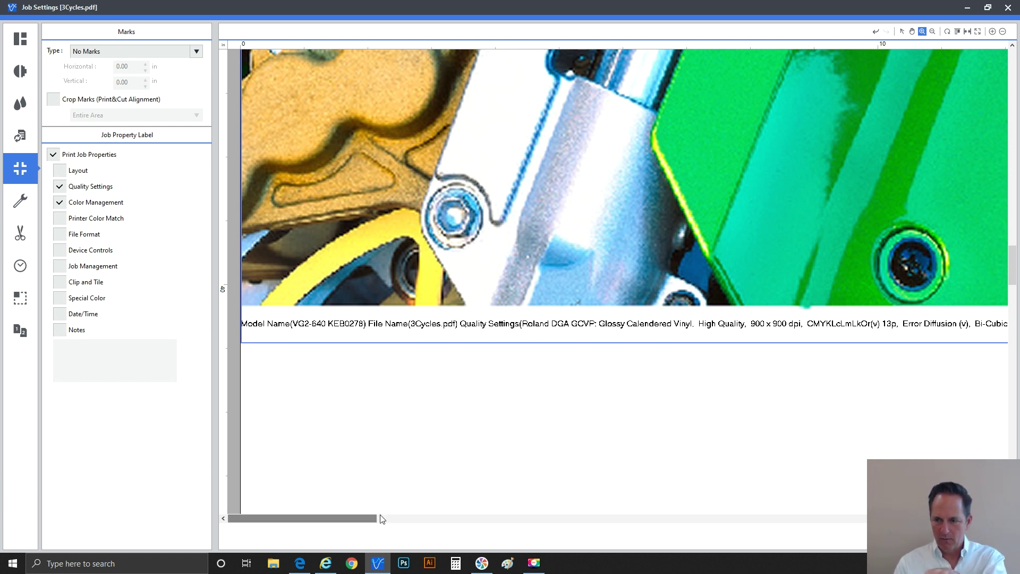
Scroll along the job label to read its Pre-Press U.S. and ICC profile settings.
{"action": "left_click_drag", "start_coordinate": [372, 517], "coordinate": [529, 515]}
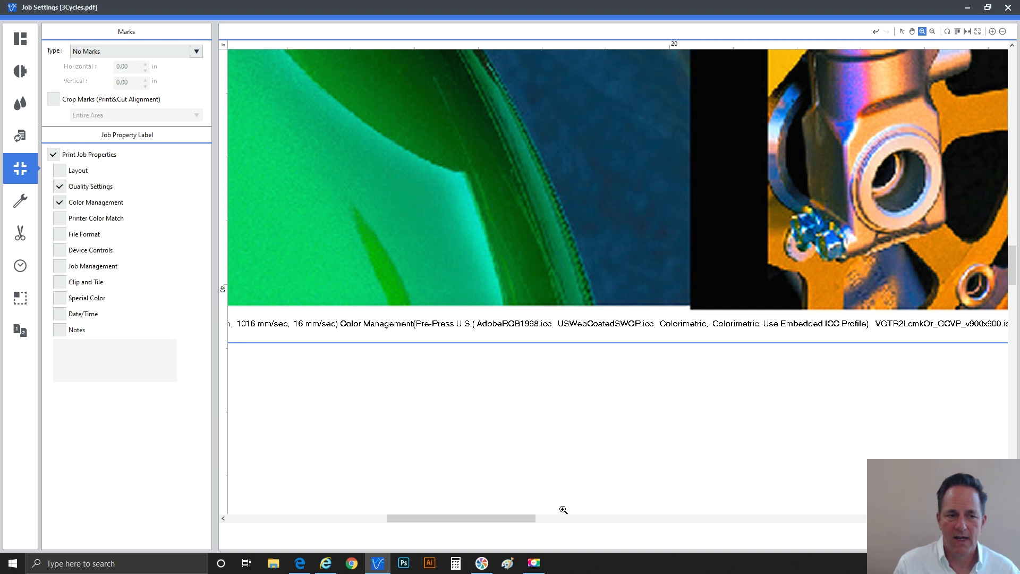
Turn off the job property label and frame the motorcycle image in Media Settings.
{"action": "left_click", "coordinate": [53, 154]}
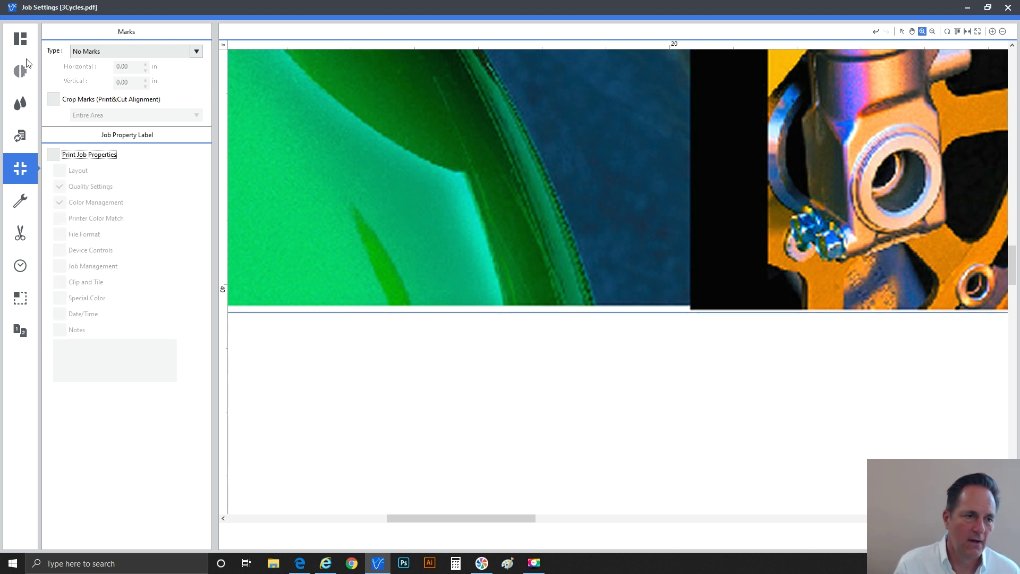
{"action": "left_click", "coordinate": [21, 38]}
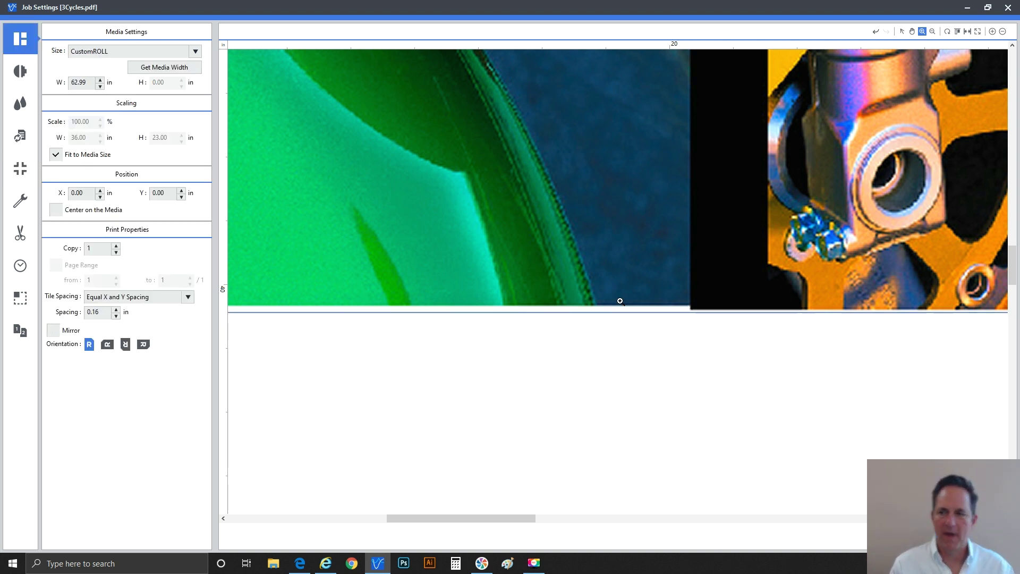
{"action": "left_click", "coordinate": [967, 32]}
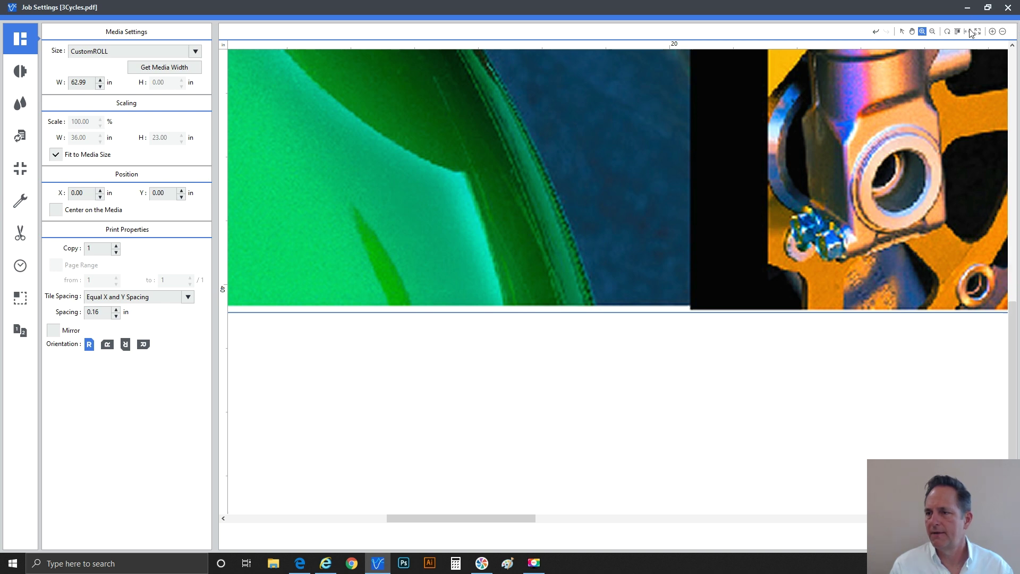
{"action": "left_click", "coordinate": [979, 32]}
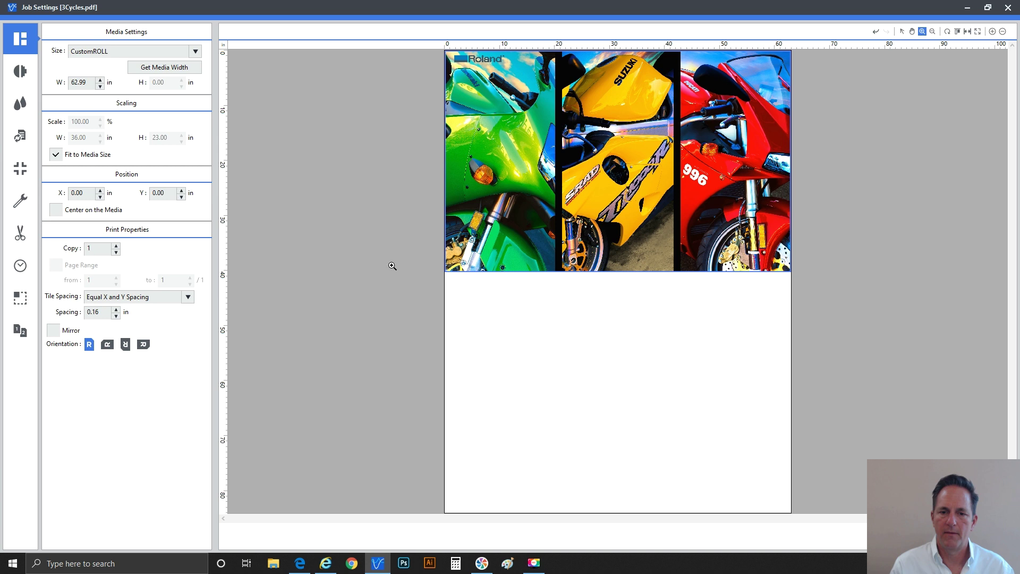
{"action": "left_click_drag", "start_coordinate": [393, 272], "coordinate": [846, 45]}
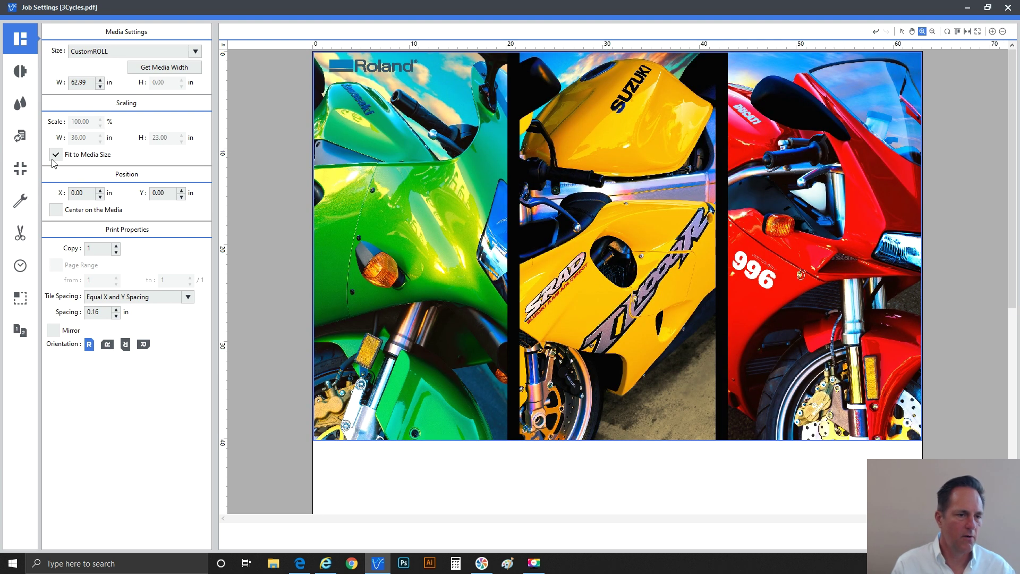
Set the Quality Settings colour management preset to True Rich Color.
{"action": "left_click", "coordinate": [21, 74]}
{"action": "left_click", "coordinate": [129, 314]}
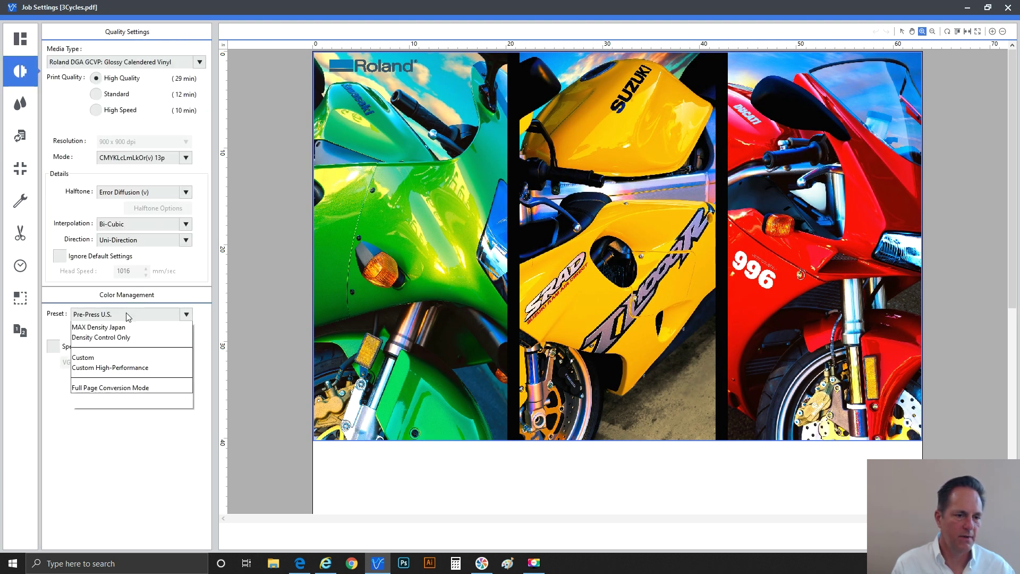
{"action": "left_click", "coordinate": [123, 326]}
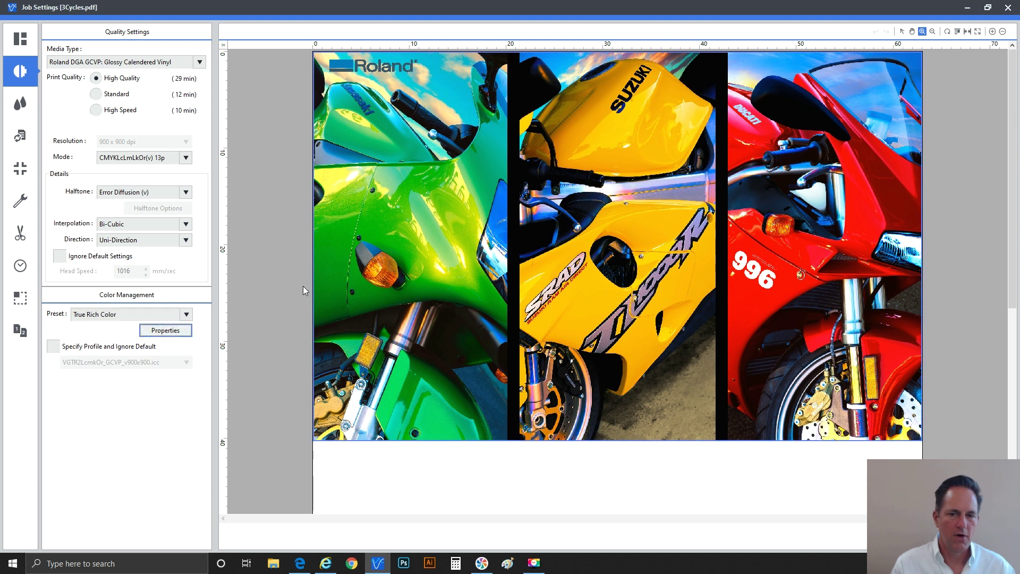
Open Color Management Properties and switch the preset to Pre-Press General.
{"action": "left_click", "coordinate": [165, 330]}
{"action": "left_click", "coordinate": [512, 217]}
{"action": "left_click", "coordinate": [511, 217]}
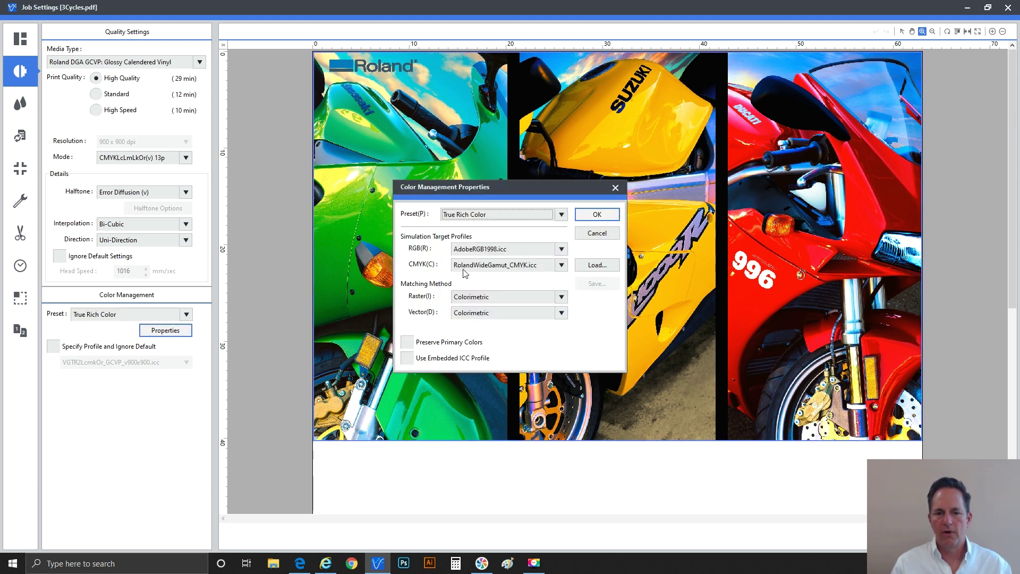
{"action": "left_click", "coordinate": [478, 216]}
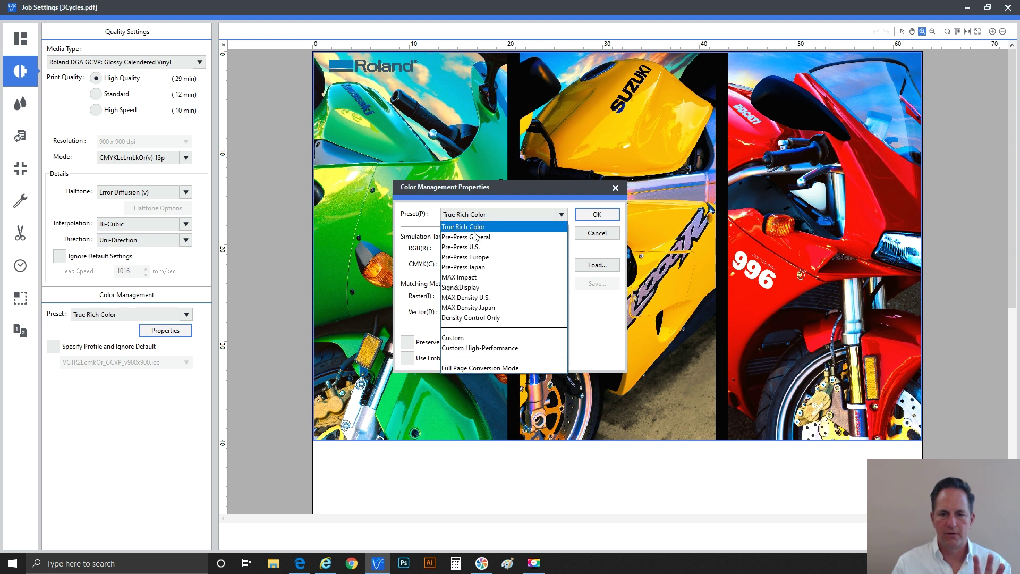
{"action": "left_click", "coordinate": [476, 234]}
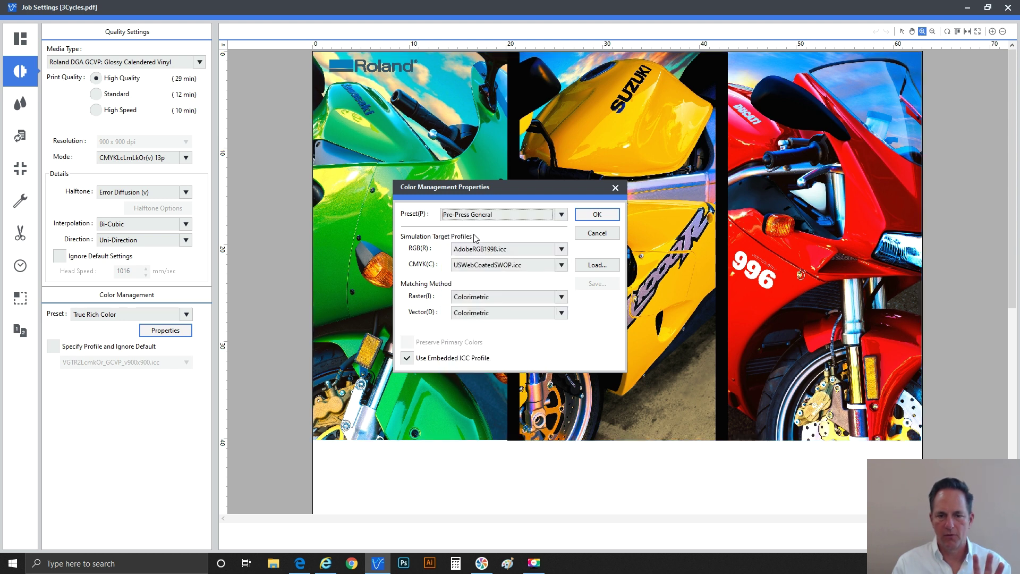
Review the preset list twice, keeping Pre-Press General selected.
{"action": "left_click", "coordinate": [527, 218]}
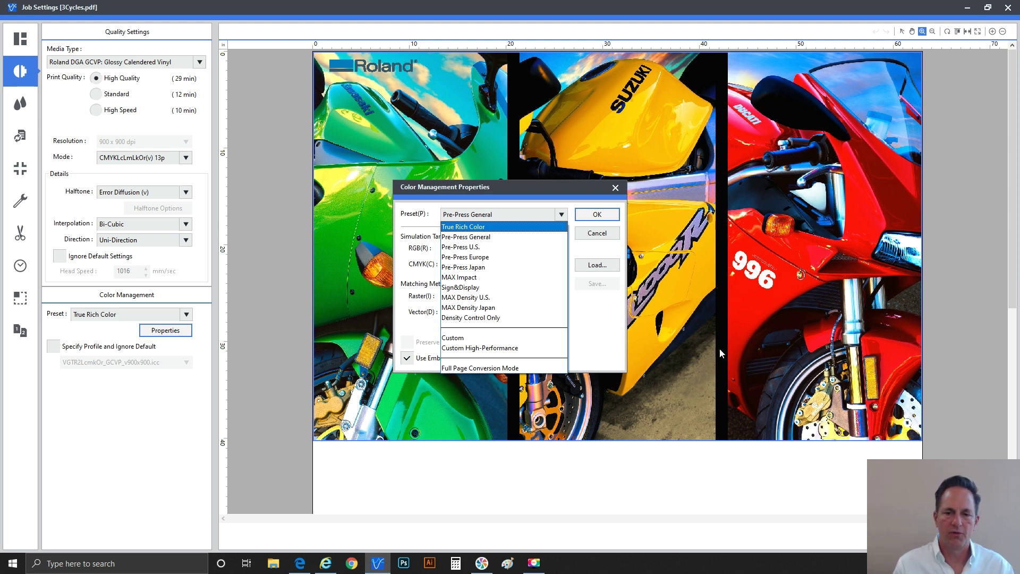
{"action": "left_click", "coordinate": [458, 236]}
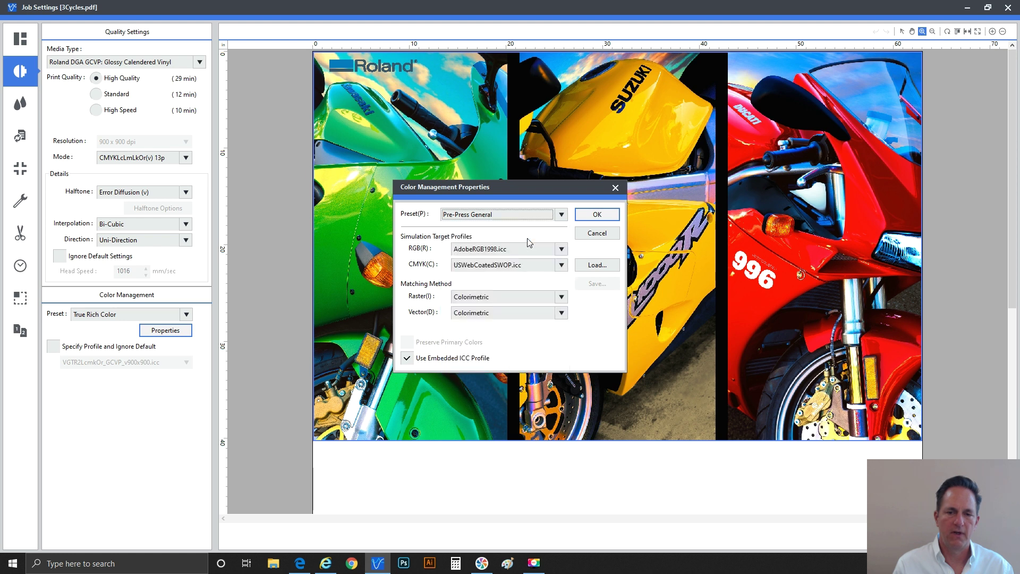
{"action": "left_click", "coordinate": [470, 215]}
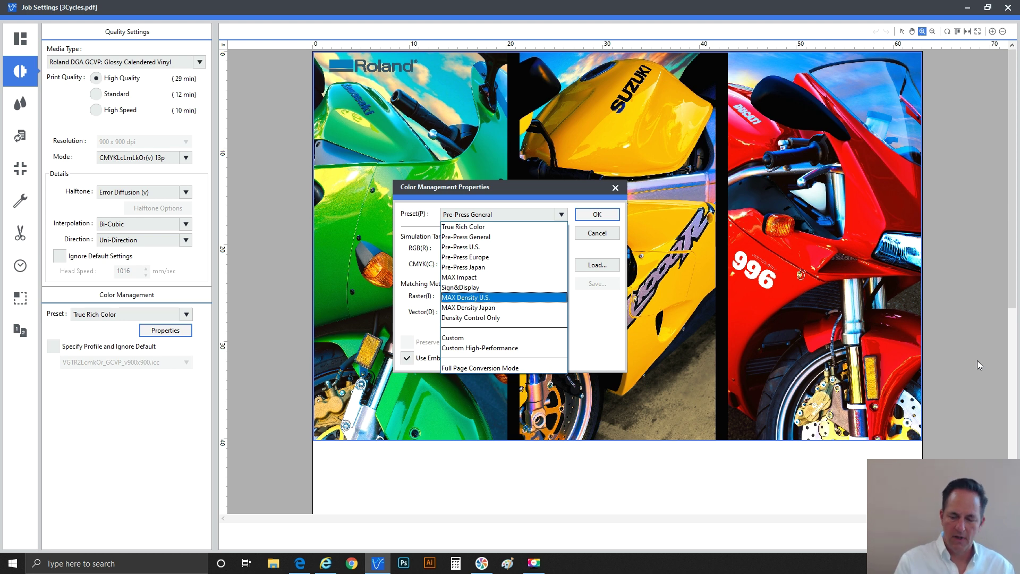
{"action": "left_click", "coordinate": [446, 238]}
Compare the available presets, then choose MAX Impact.
{"action": "left_click", "coordinate": [464, 215]}
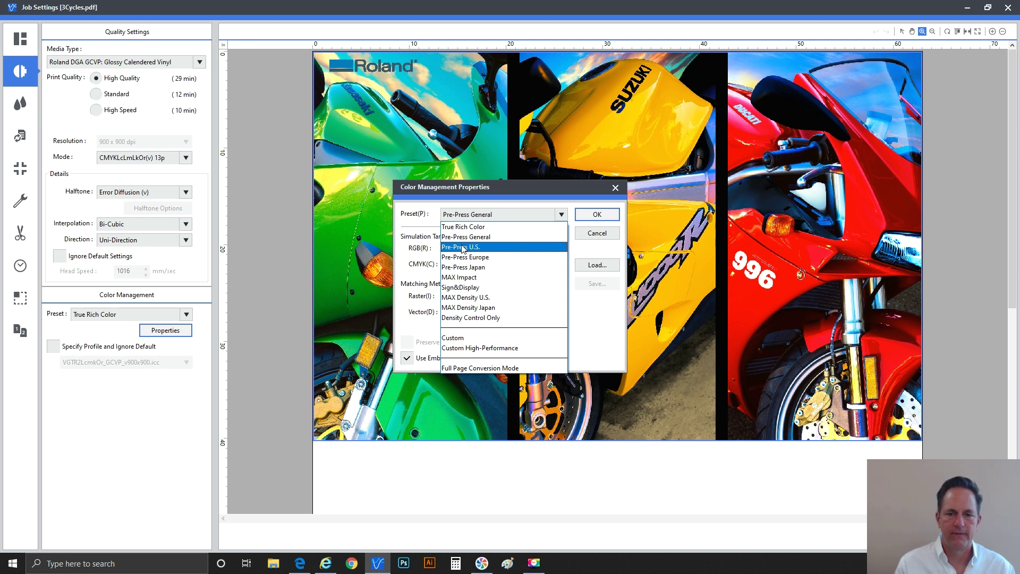
{"action": "left_click", "coordinate": [461, 238]}
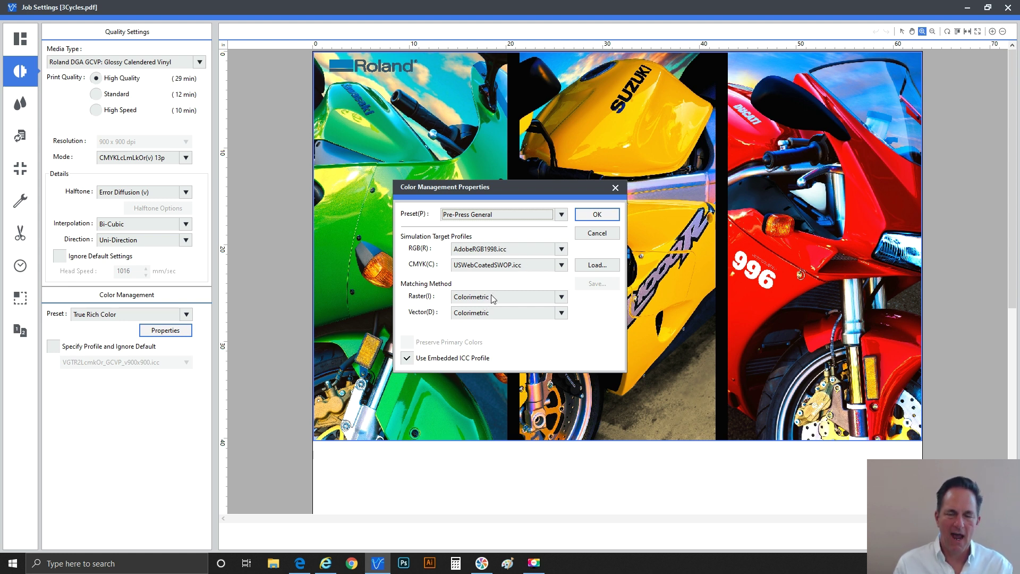
{"action": "left_click", "coordinate": [490, 215]}
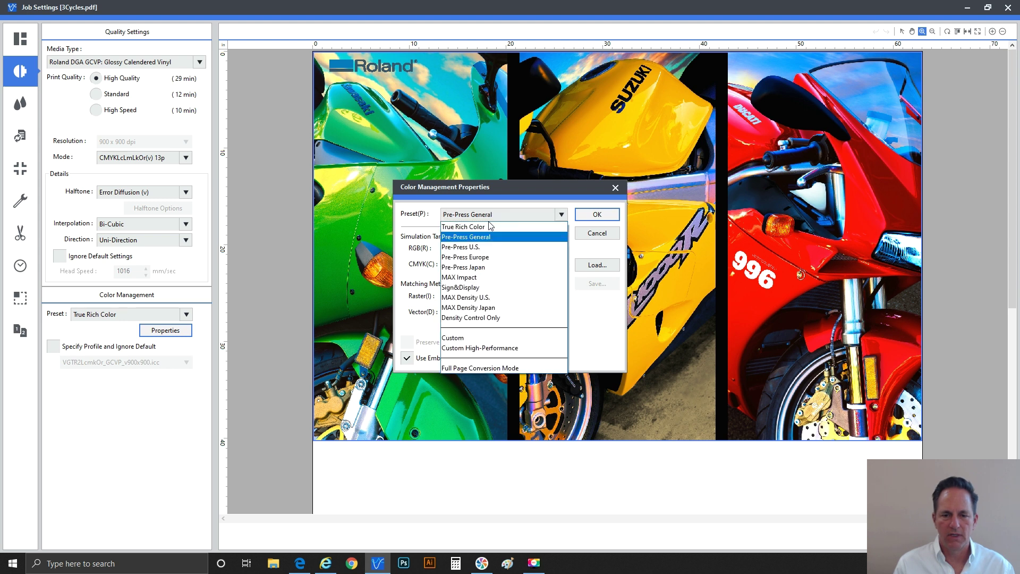
{"action": "left_click", "coordinate": [470, 277]}
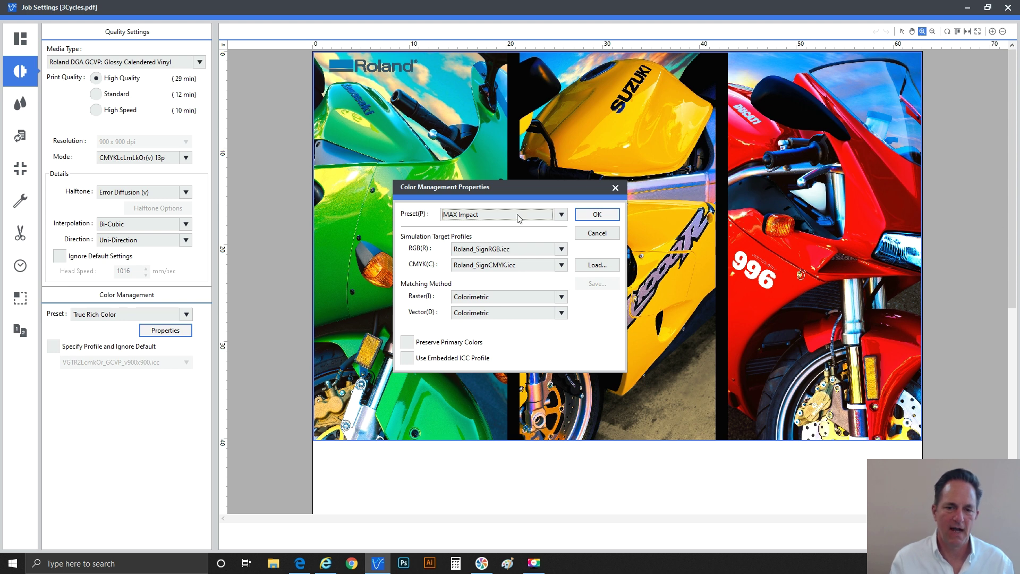
Reopen the Preset list while MAX Impact uses Roland_SignRGB.icc and Roland_SignCMYK.icc.
{"action": "left_click", "coordinate": [497, 214]}
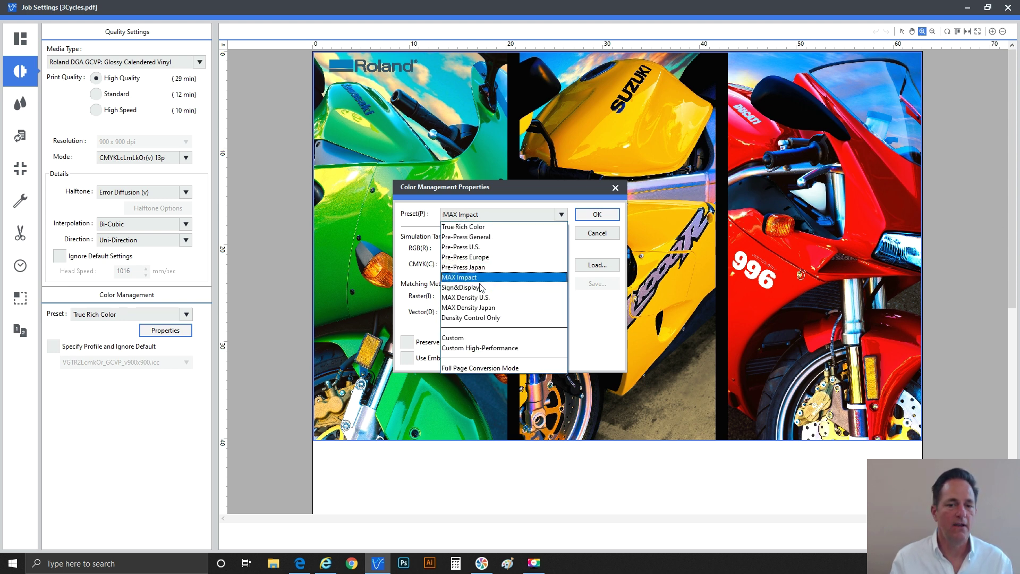
Compare the Sign&Display and MAX Impact presets, ending on Sign&Display.
{"action": "left_click", "coordinate": [482, 287]}
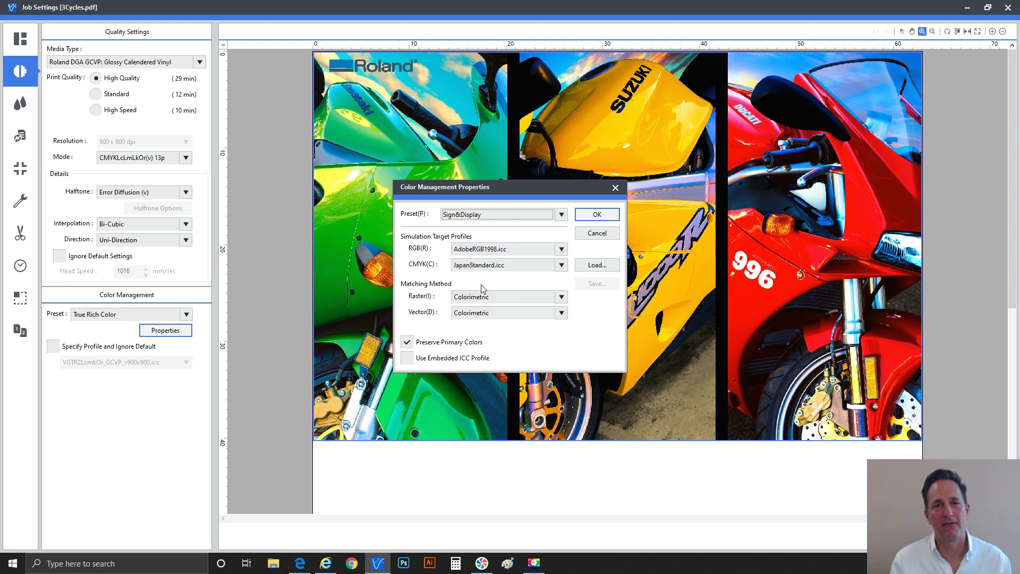
{"action": "left_click", "coordinate": [493, 216]}
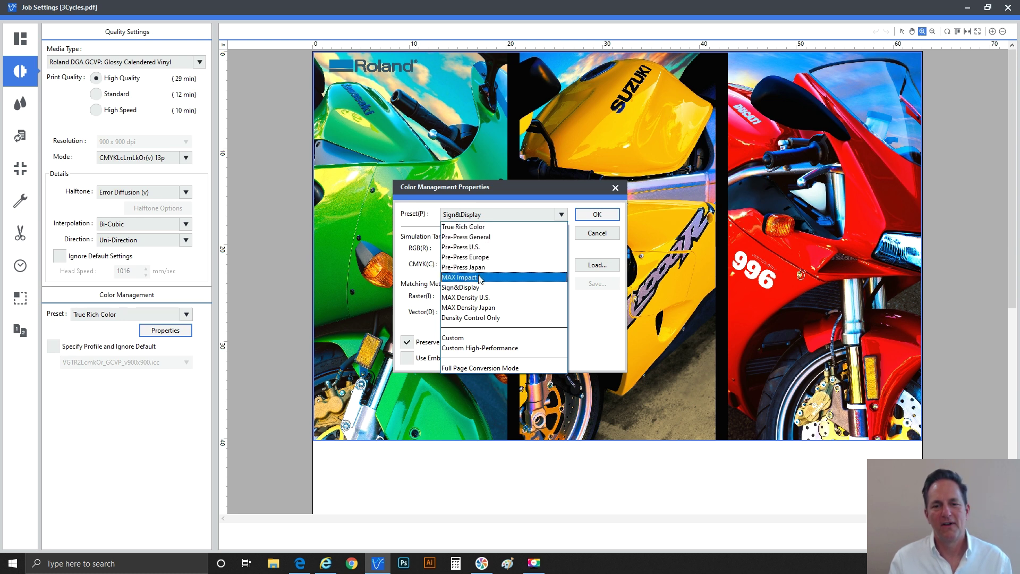
{"action": "left_click", "coordinate": [479, 278]}
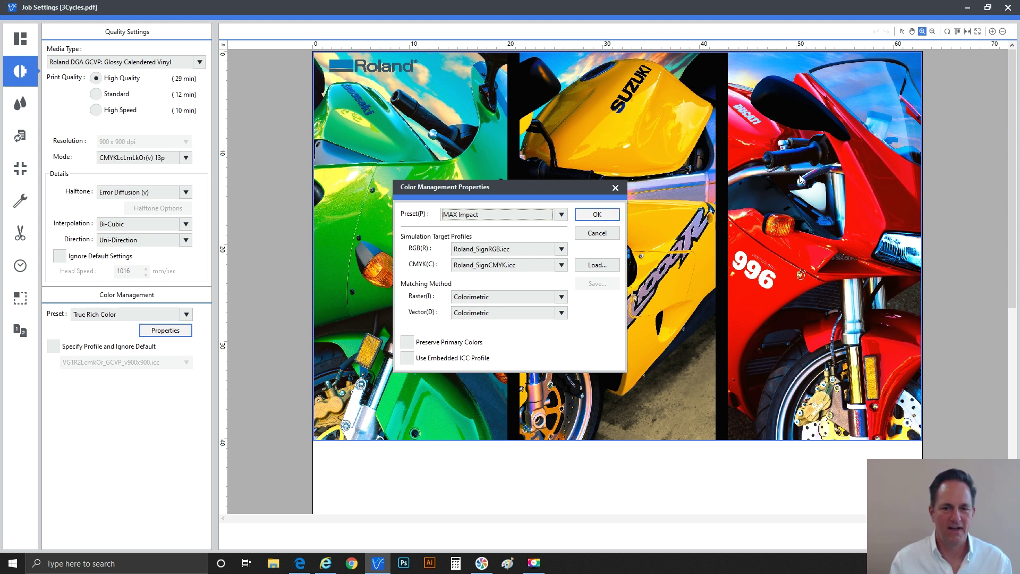
{"action": "left_click", "coordinate": [520, 214]}
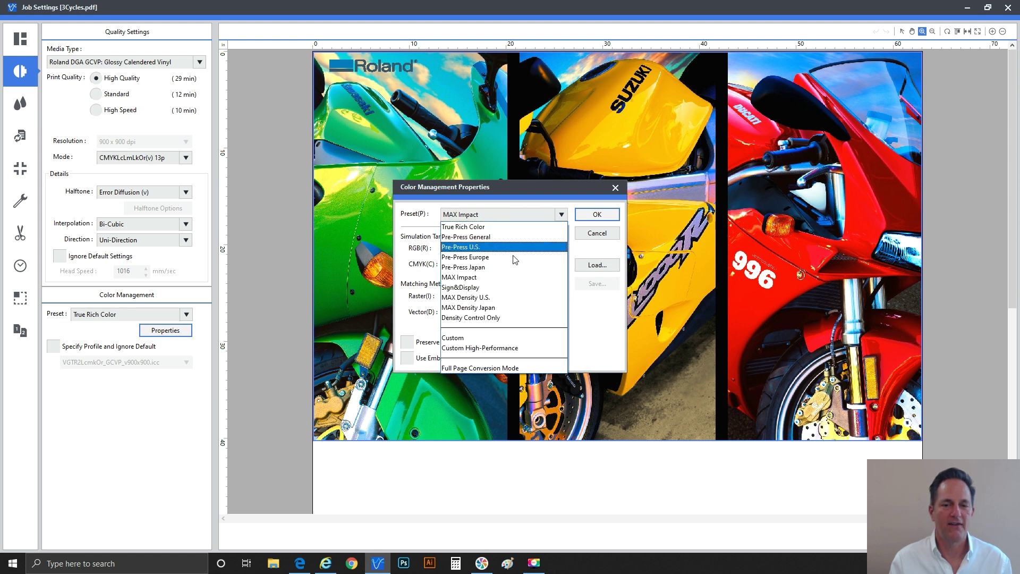
{"action": "left_click", "coordinate": [511, 287]}
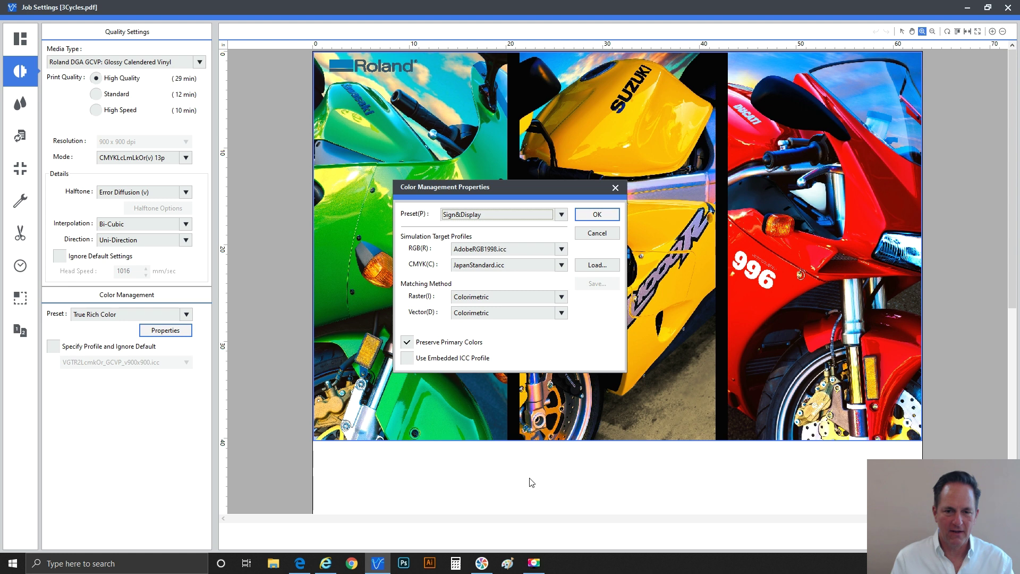
{"action": "left_click", "coordinate": [471, 215]}
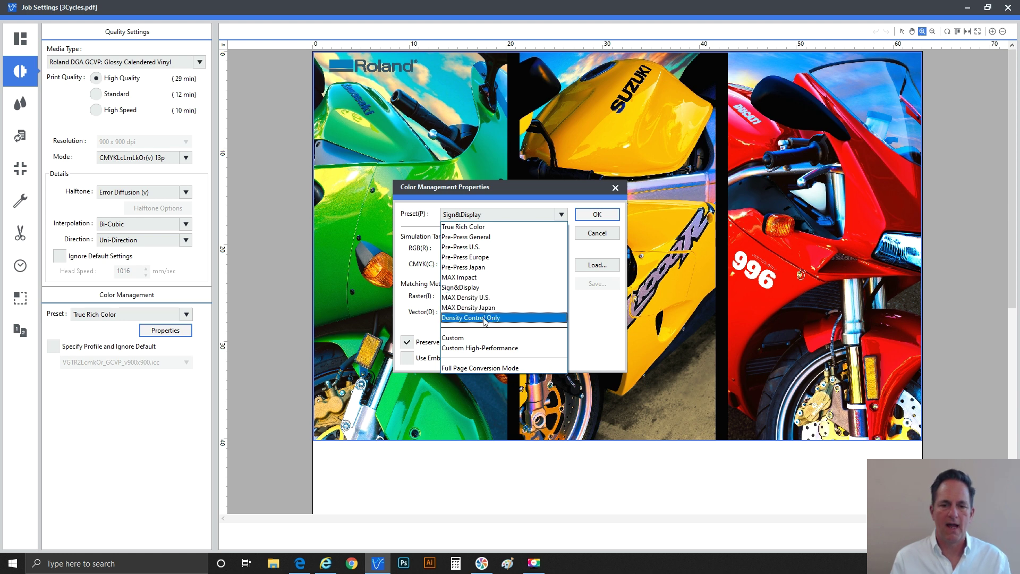
Choose the Density Control Only preset with AdobeRGB1998.icc and JapanStandard.icc targets.
{"action": "left_click", "coordinate": [484, 318]}
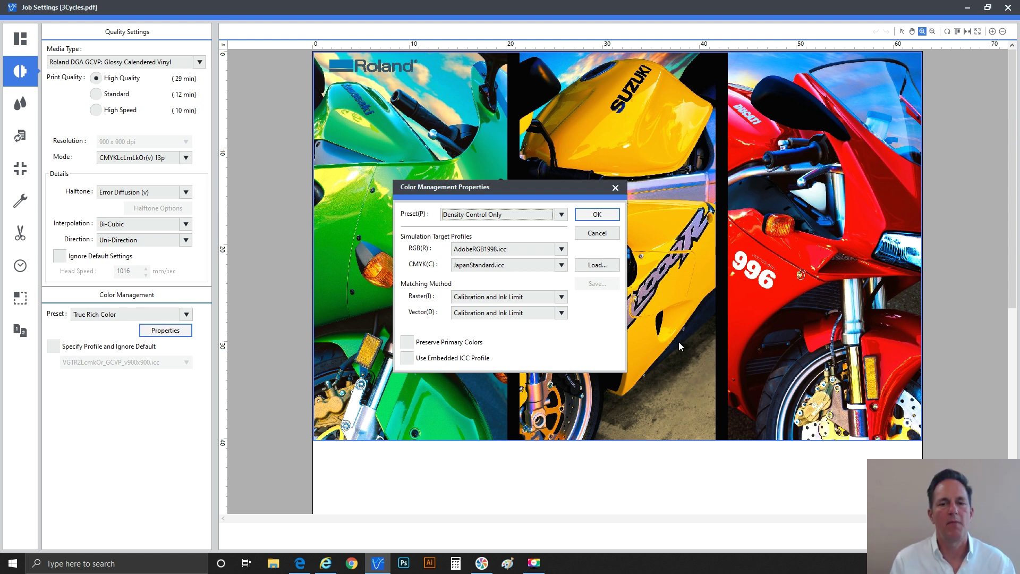
Review the presets, then cancel Color Management Properties and close Job Settings unchanged.
{"action": "left_click", "coordinate": [540, 217]}
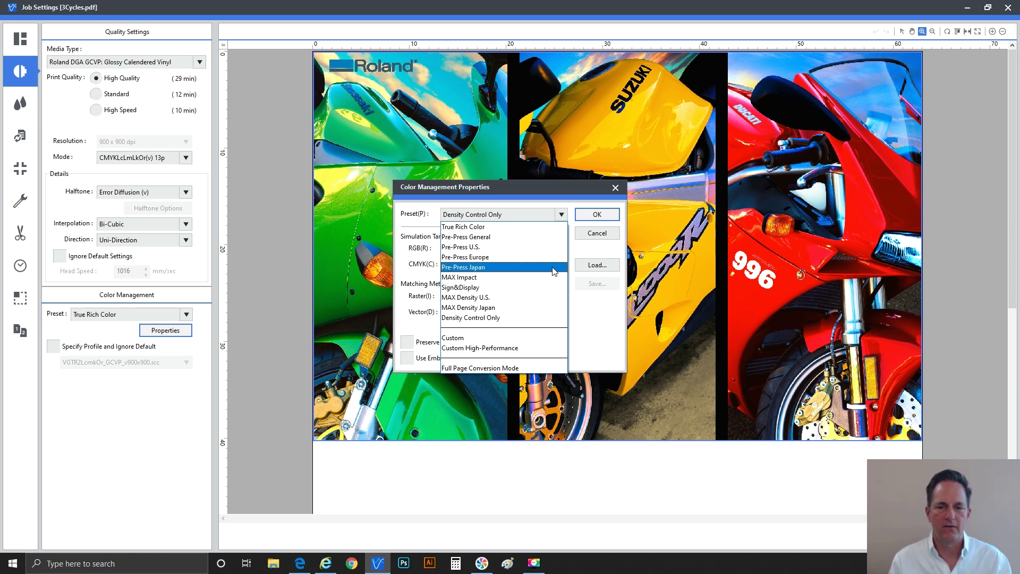
{"action": "left_click", "coordinate": [583, 240]}
{"action": "left_click", "coordinate": [585, 236]}
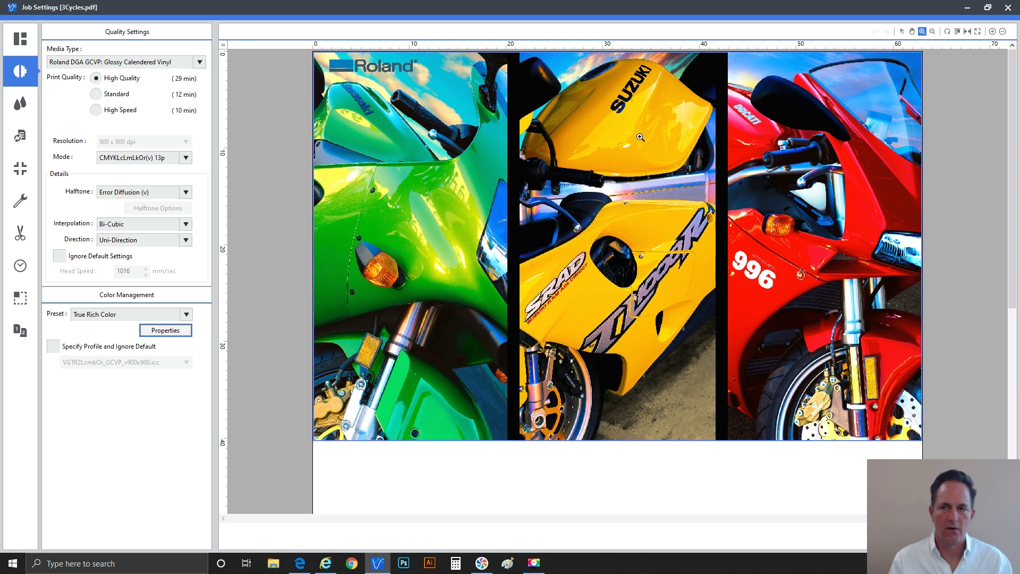
{"action": "left_click", "coordinate": [1005, 11]}
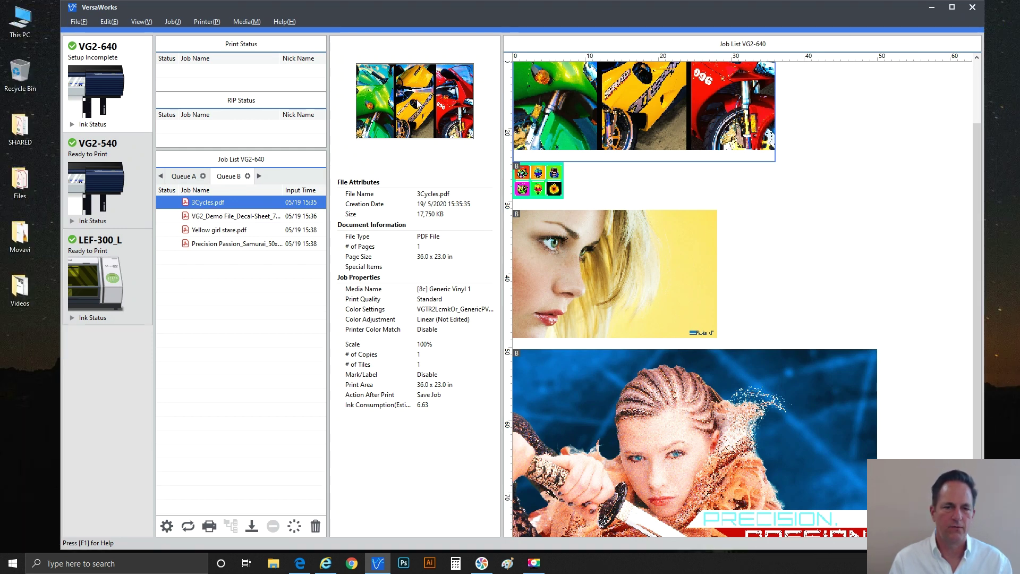
Select the VG2_Demo File_Decal-Sheet job to view its 7.0 x 5.0 in attributes.
{"action": "left_click", "coordinate": [249, 215]}
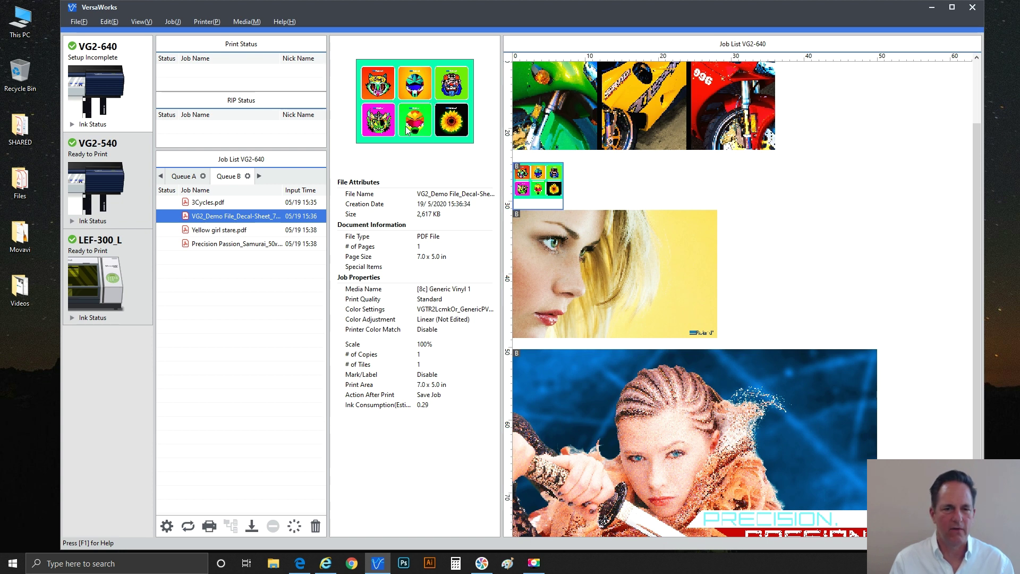
Select the Yellow girl stare.pdf job in Queue B to show its 28.0 x 17.5 in, Generic Vinyl 1 attributes.
{"action": "left_click", "coordinate": [236, 230]}
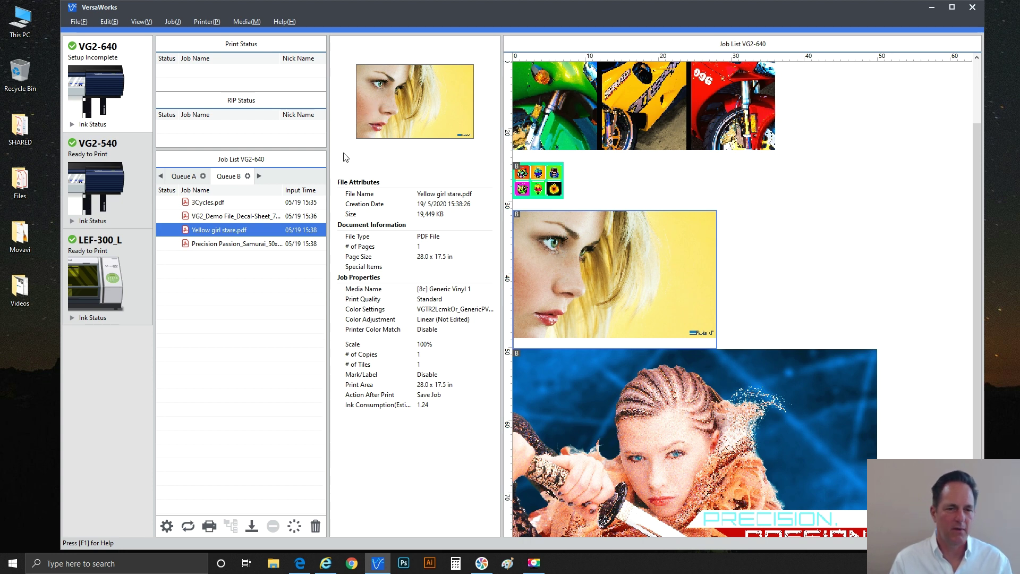
Select the Precision Passion_Samurai job in Queue B to show its 50.0 x 30.0 in, Generic Vinyl 1 attributes.
{"action": "left_click", "coordinate": [243, 245]}
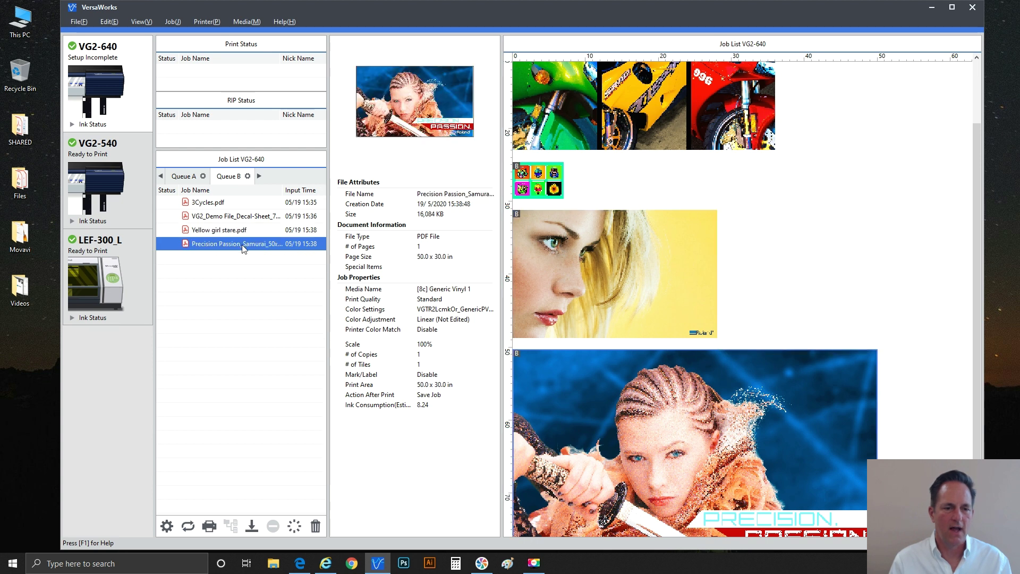